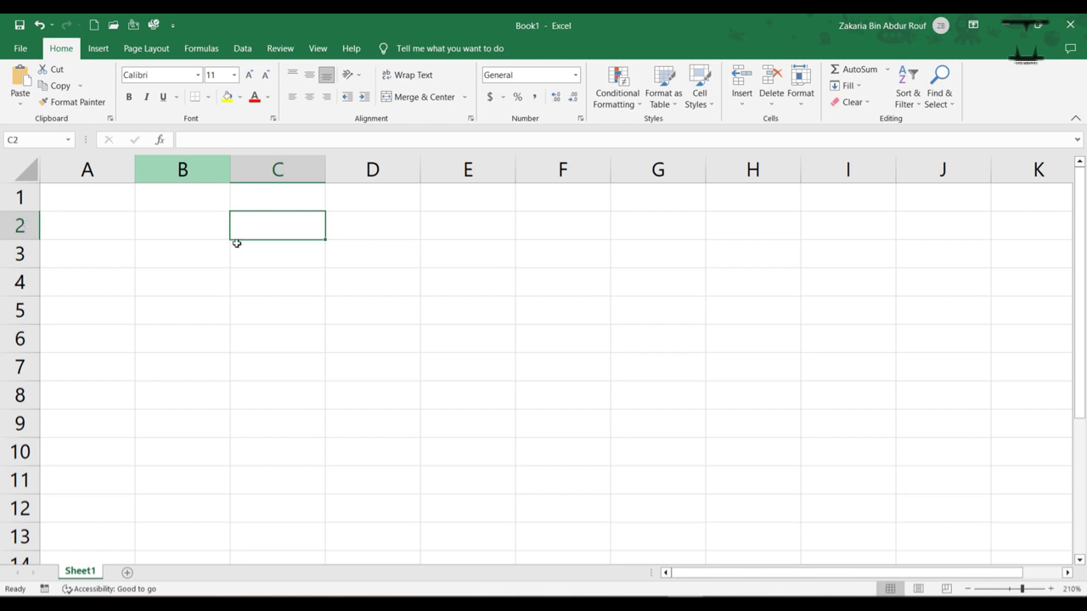
Step: Enter the word text in cell B2
key("shift+space")
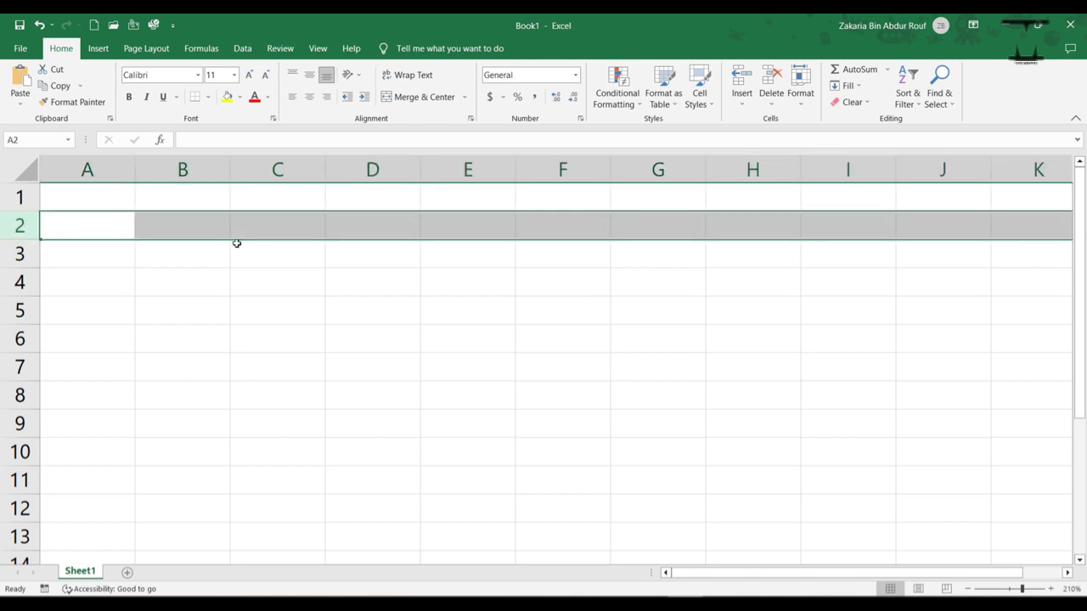
left_click(173, 227)
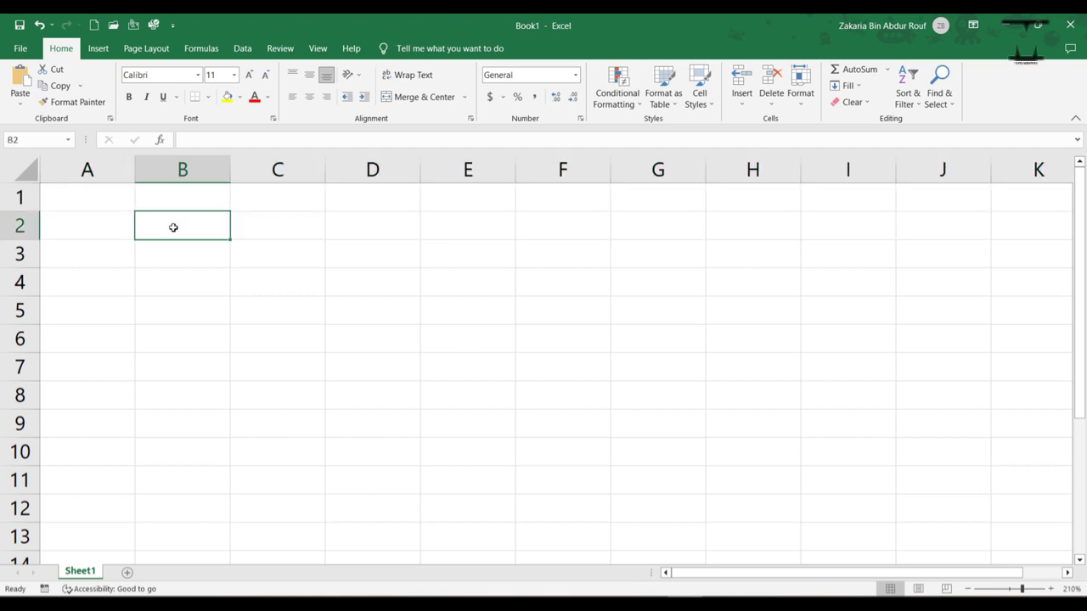
key("F2")
type("text")
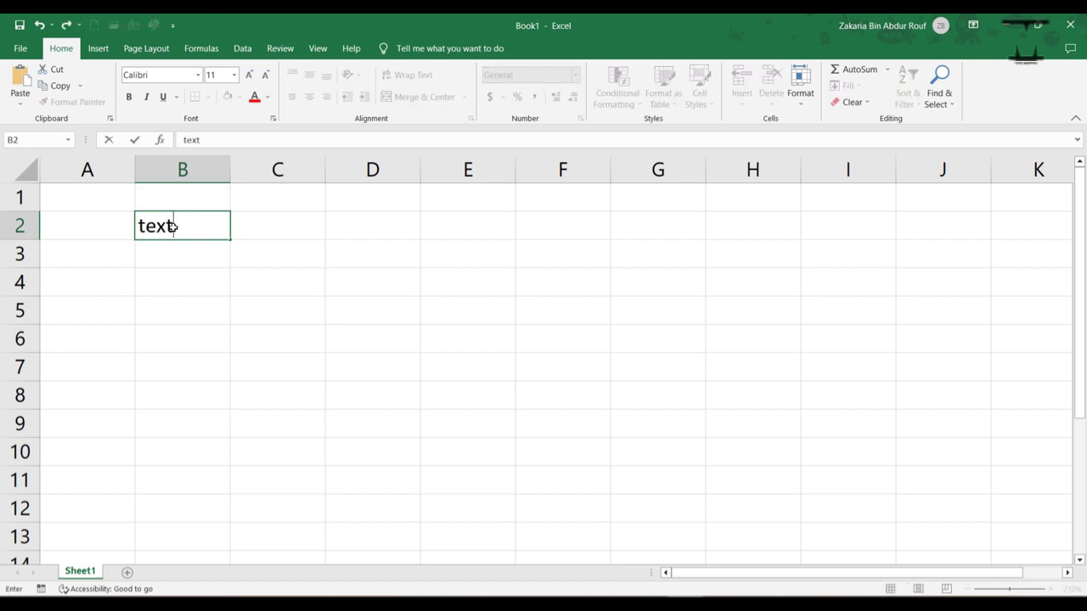
key("ctrl+Return")
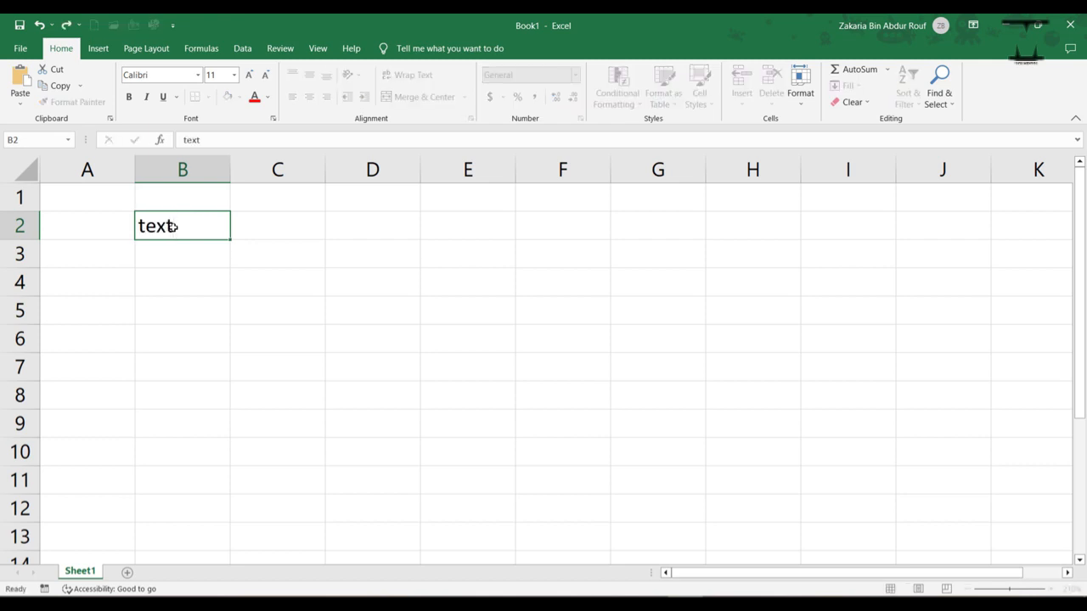
key("Return")
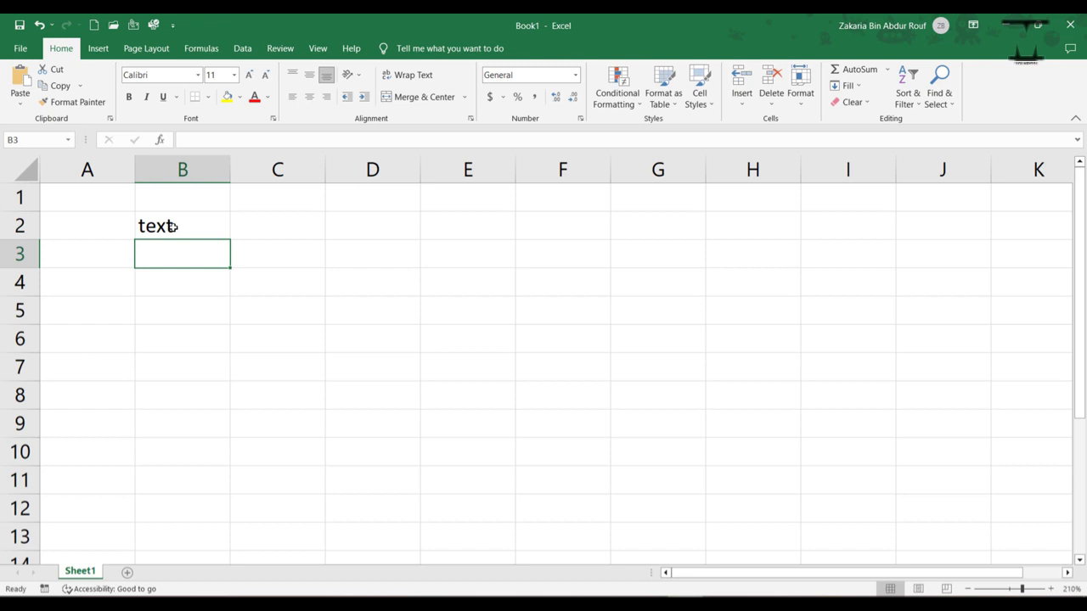
Step: Enter the number 100 in cell B3
key("F2")
type("100")
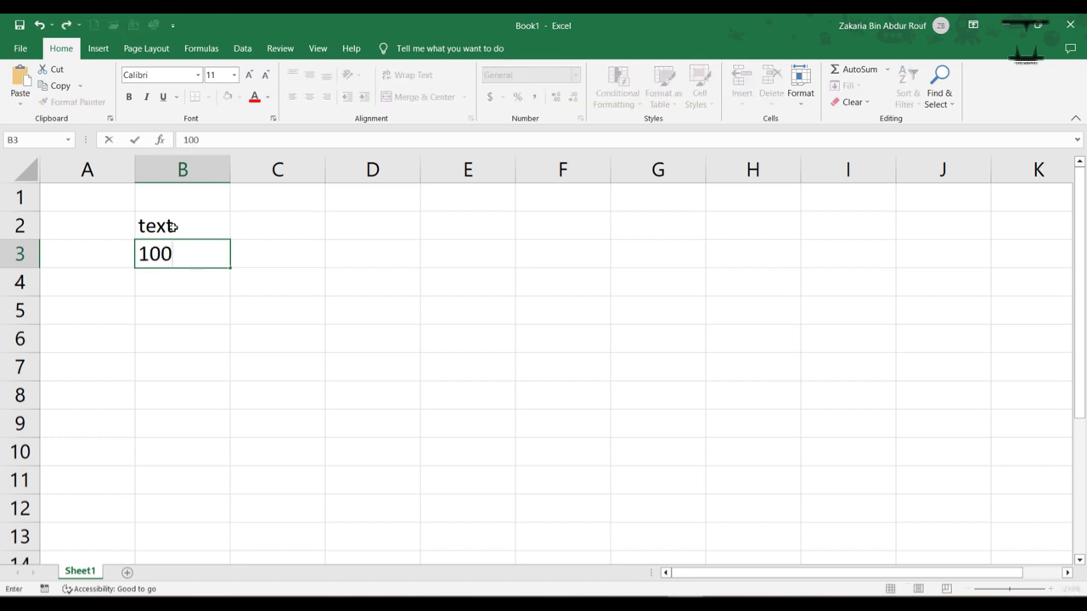
key("ctrl+Return")
key("Down")
Step: Enter the decimal number 100.5 in cell B4
key("F2")
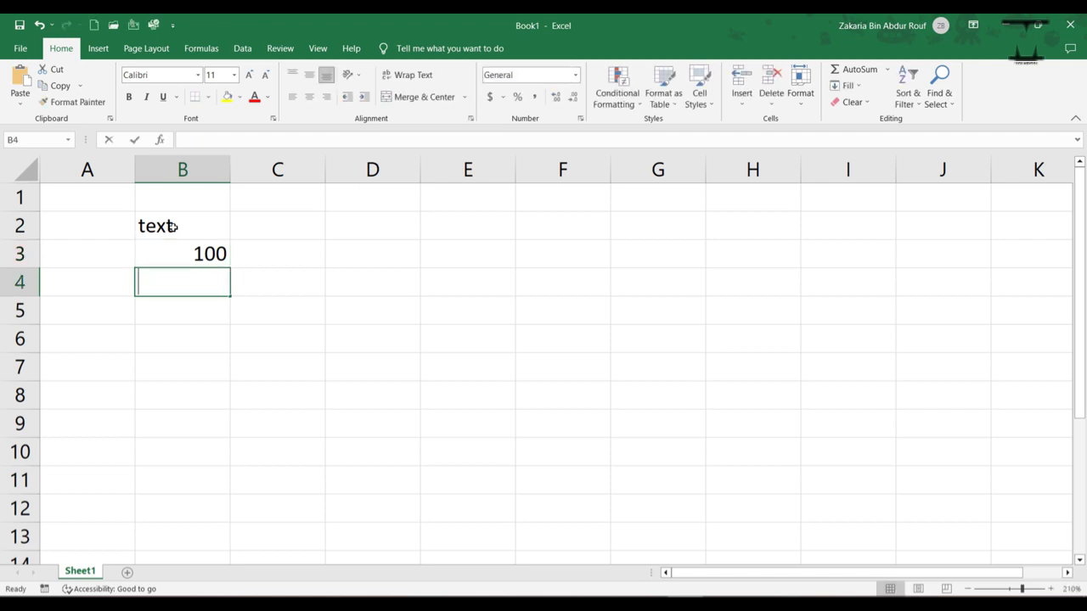
type("100..")
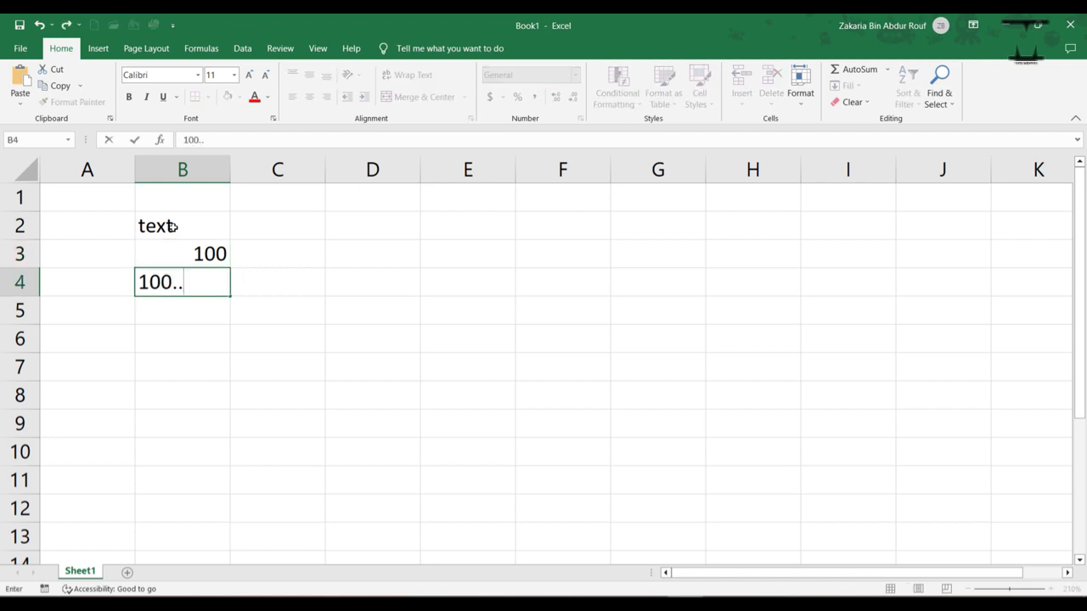
type("50")
key("BackSpace")
key("BackSpace")
key("BackSpace")
type("5")
key("Return")
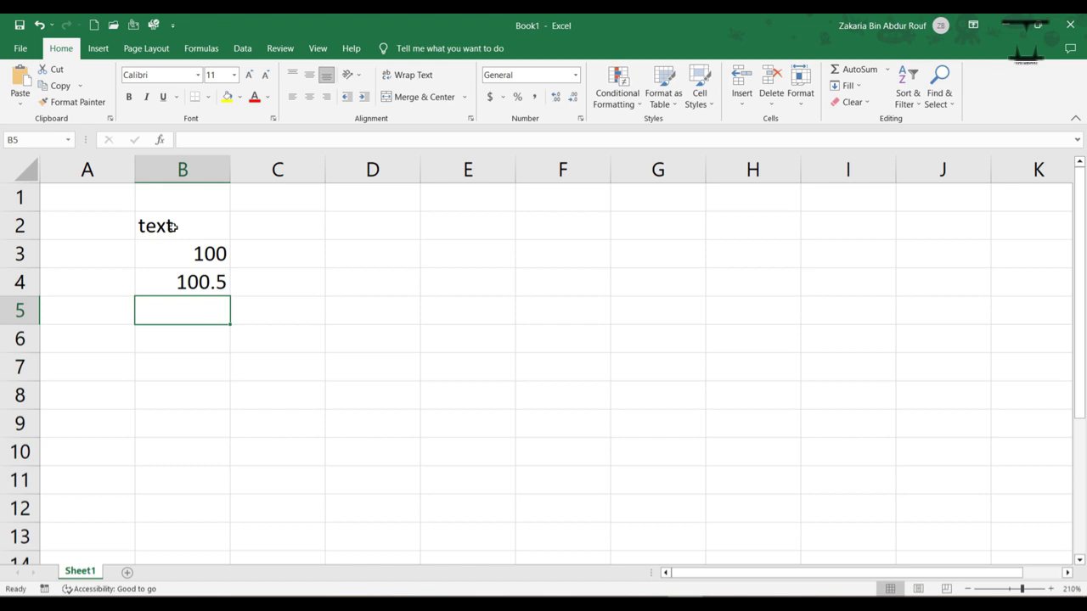
Step: Enter the date 01-02-2023 in cell B5
key("F2")
type("01-")
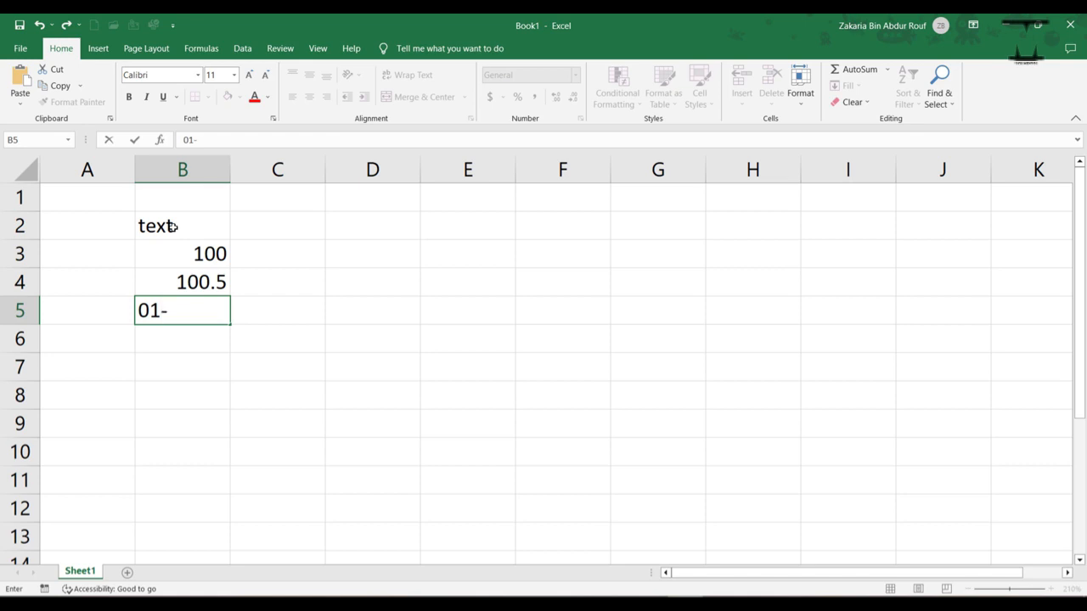
type("02-2023")
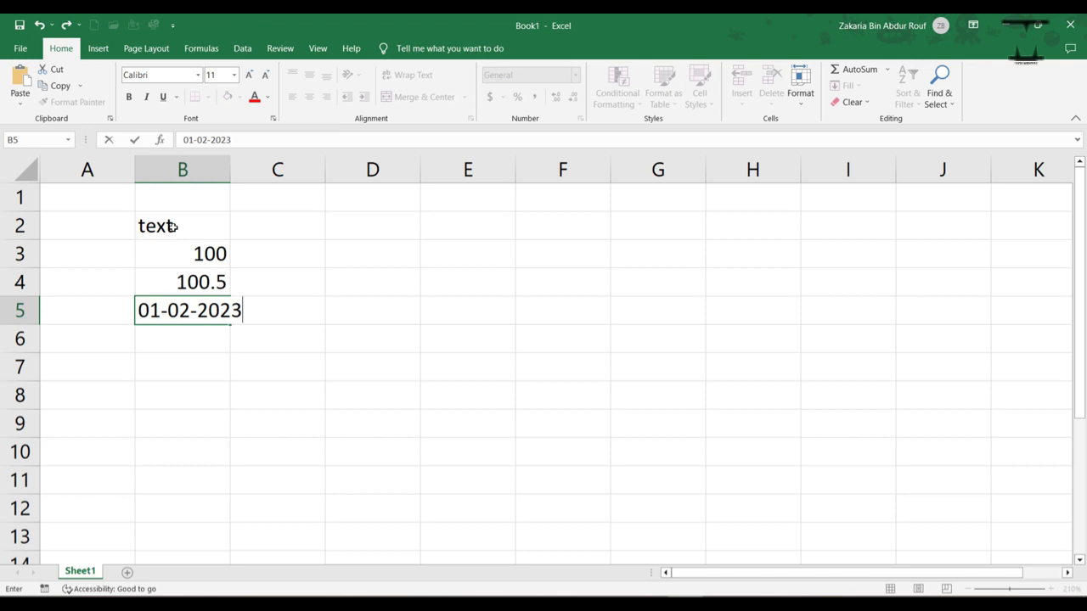
key("ctrl+Return")
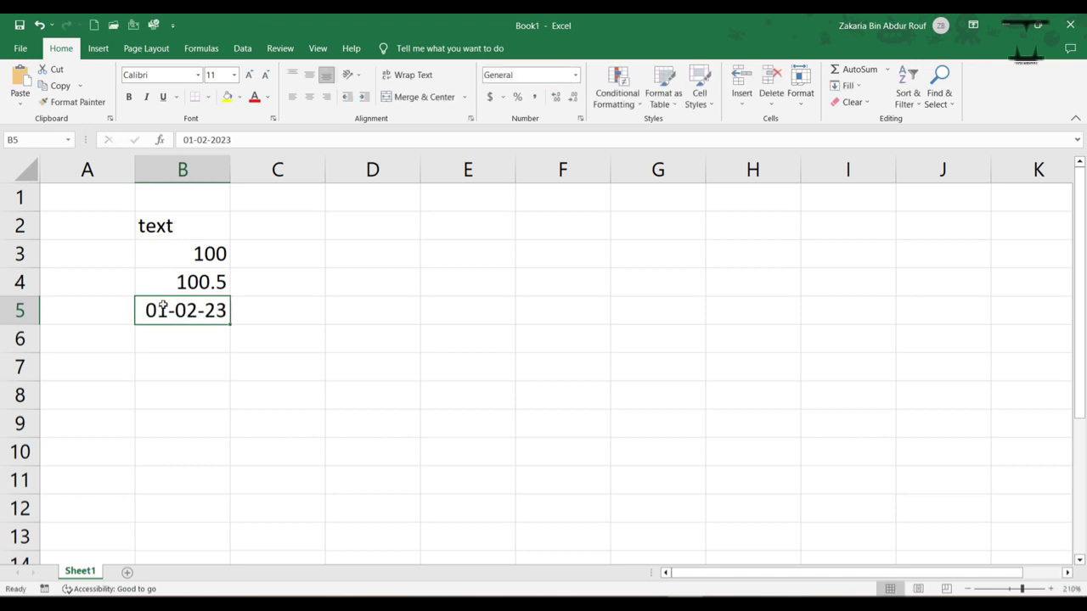
Step: Enter the time 10:30 pm in cell B6
left_click(171, 342)
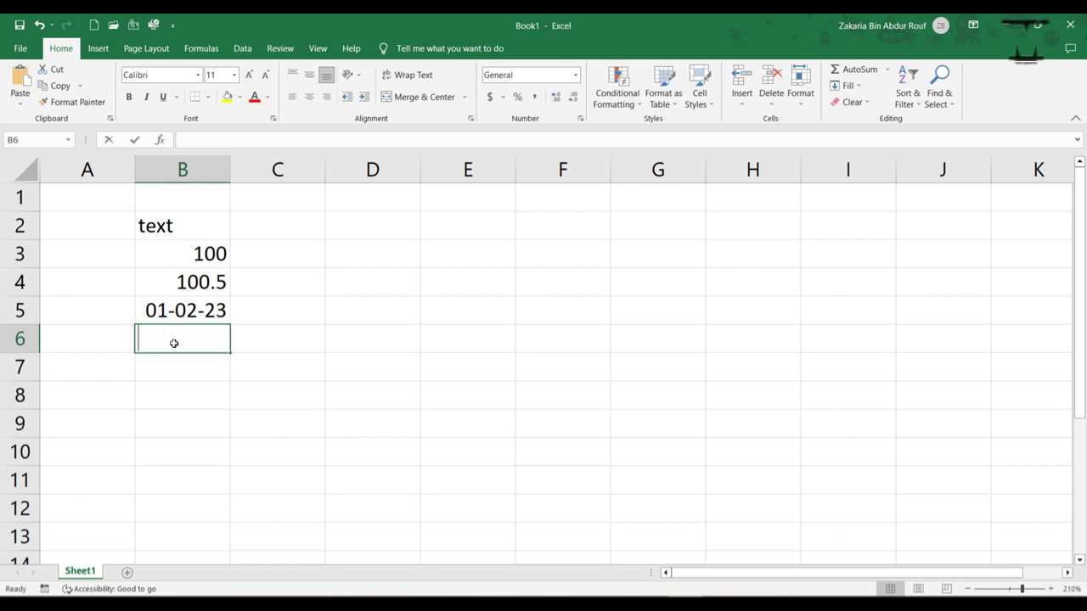
type("10:")
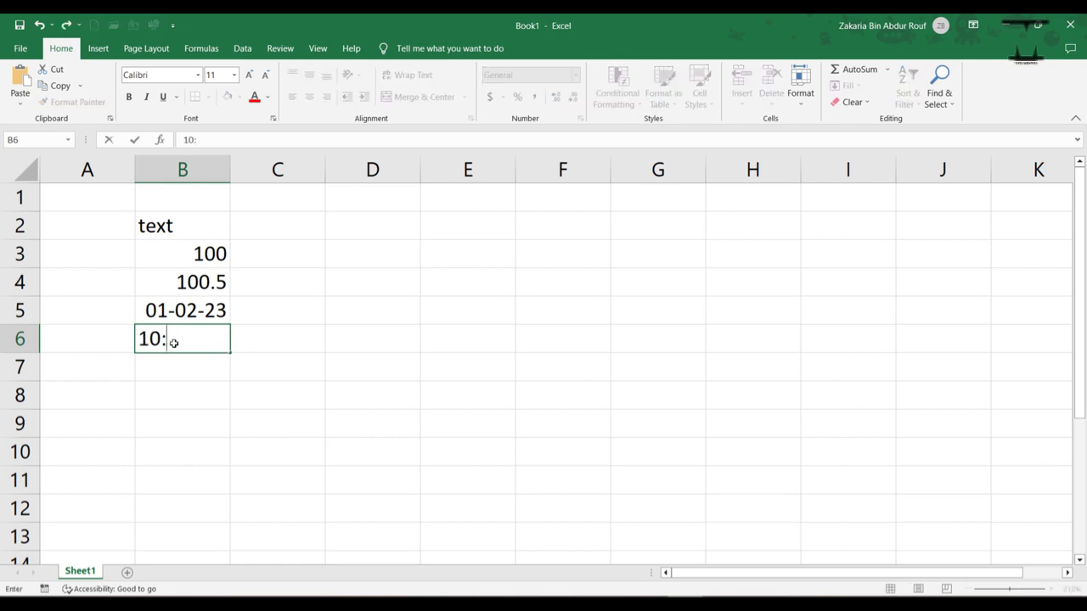
type("30 pm")
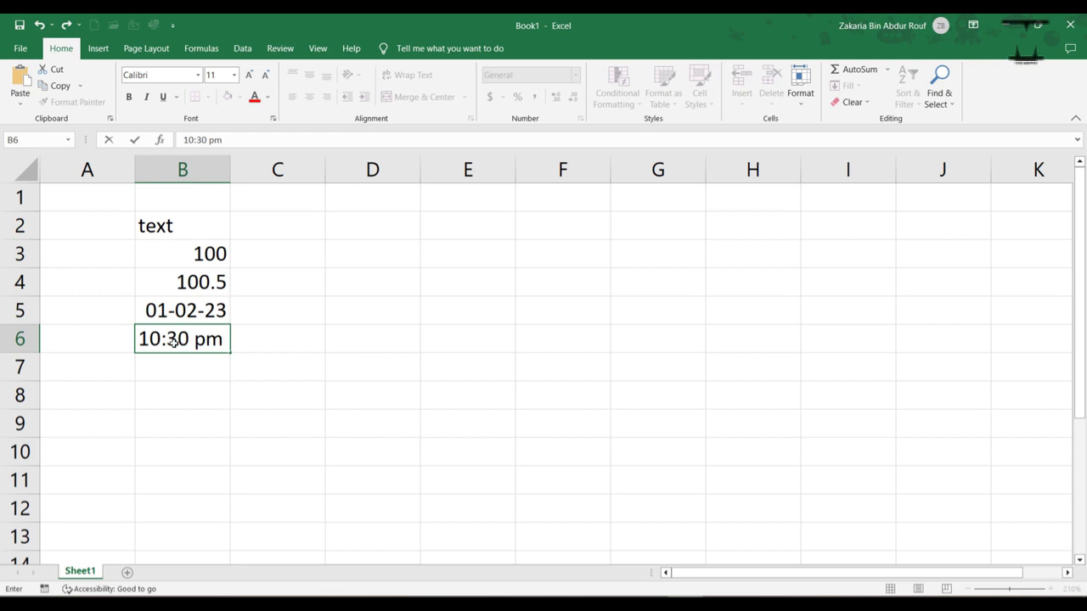
key("Return")
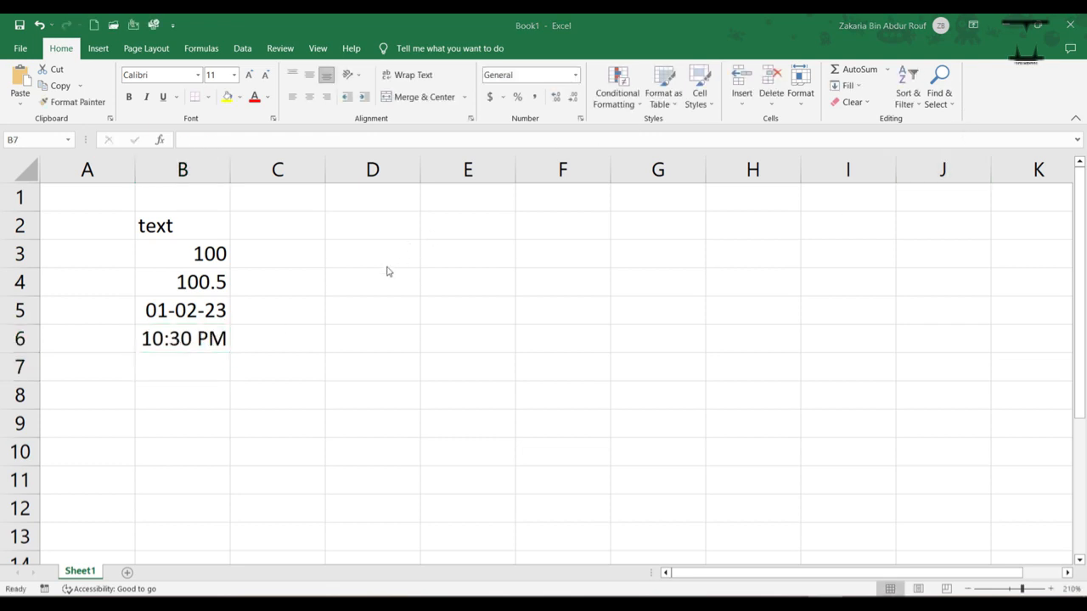
Step: Enter the currency value $40.25 in cell B7
left_click(207, 367)
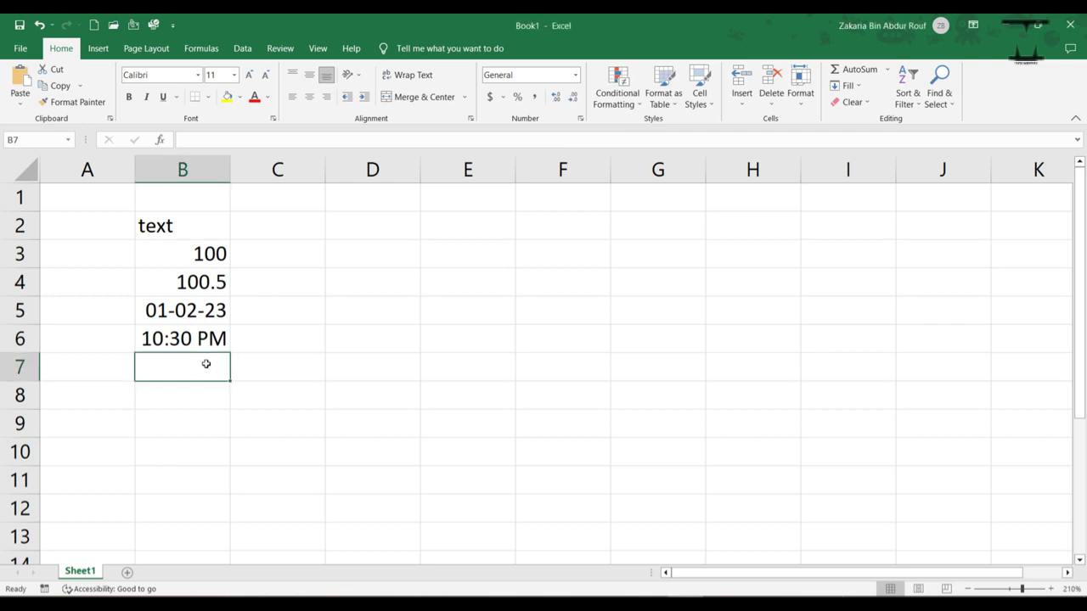
double_click(206, 363)
type("$40")
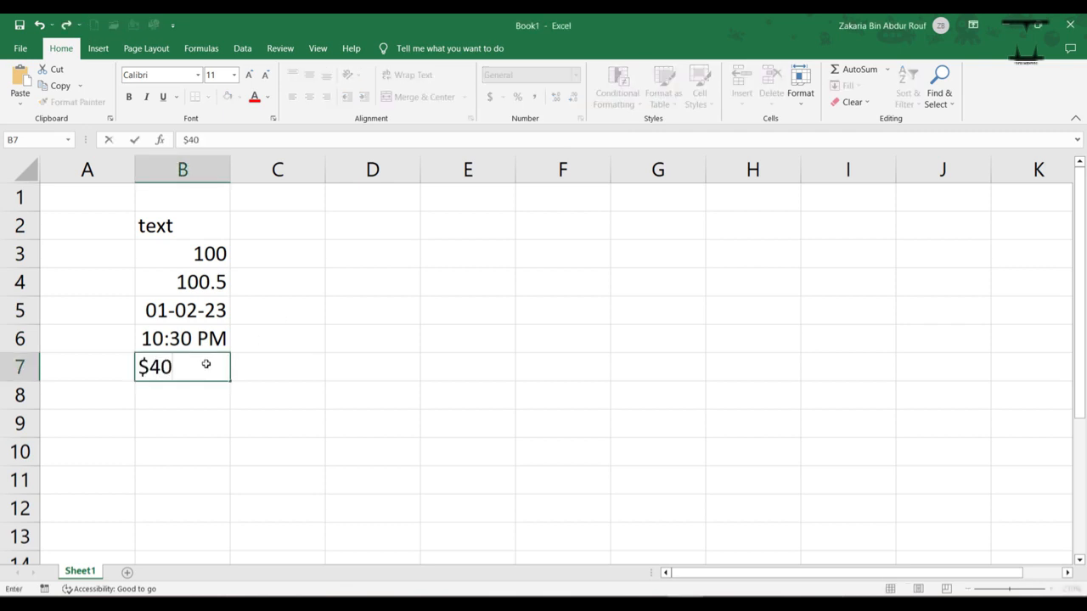
type(".25")
key("Return")
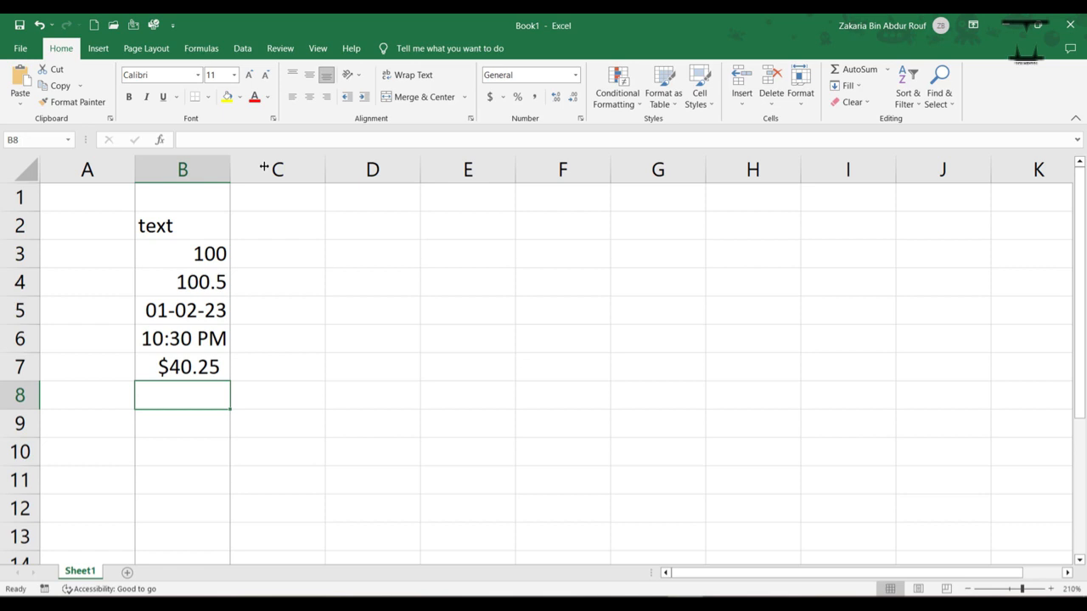
Step: Widen column B, then select cells B3 and B5 to check their number formats
left_click_drag(230, 169, 262, 169)
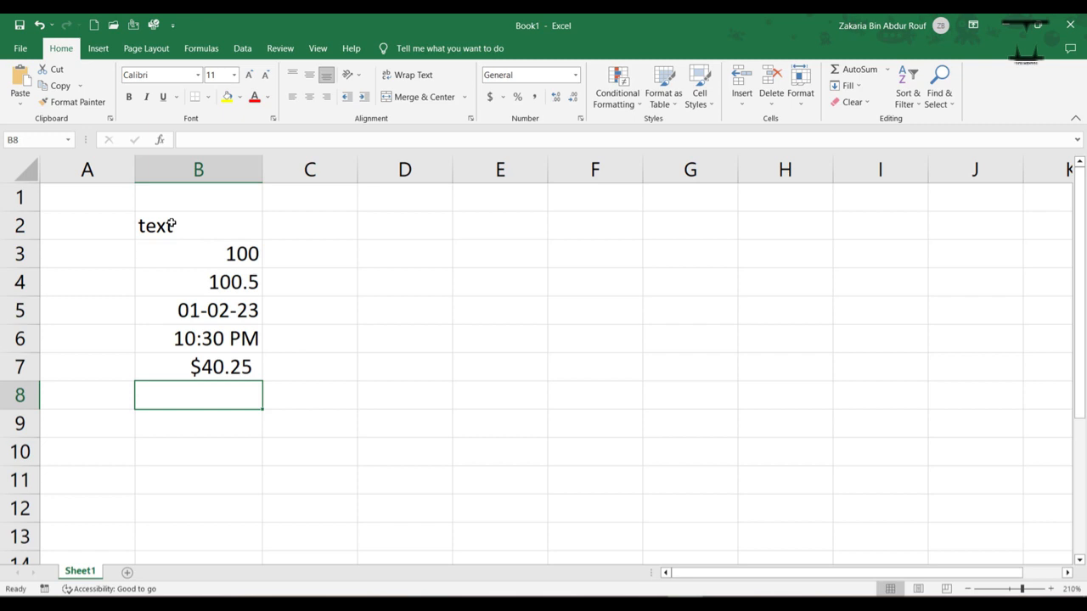
left_click(221, 259)
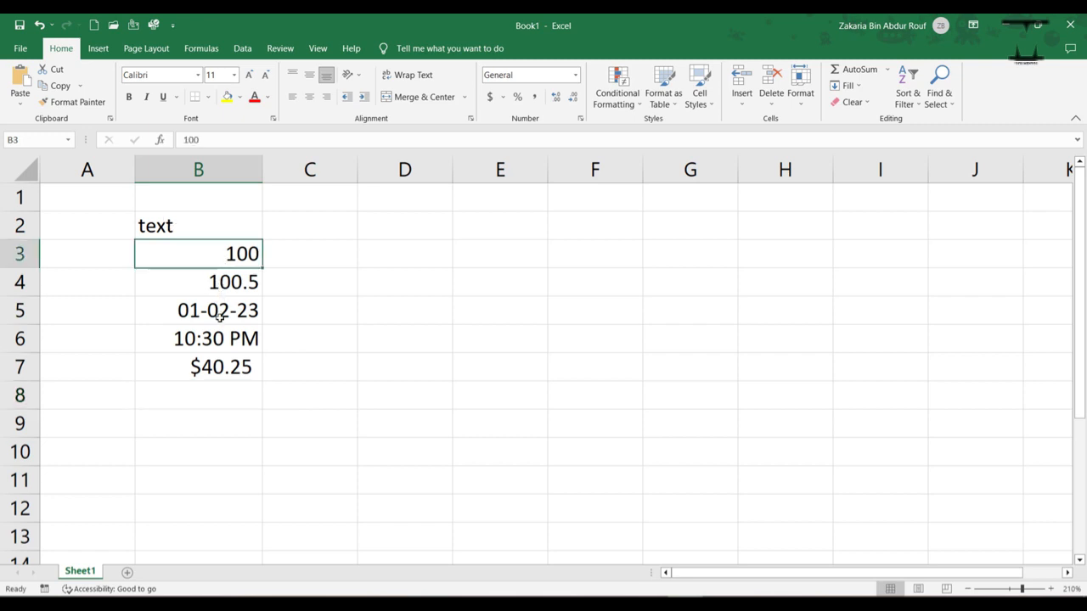
left_click(219, 316)
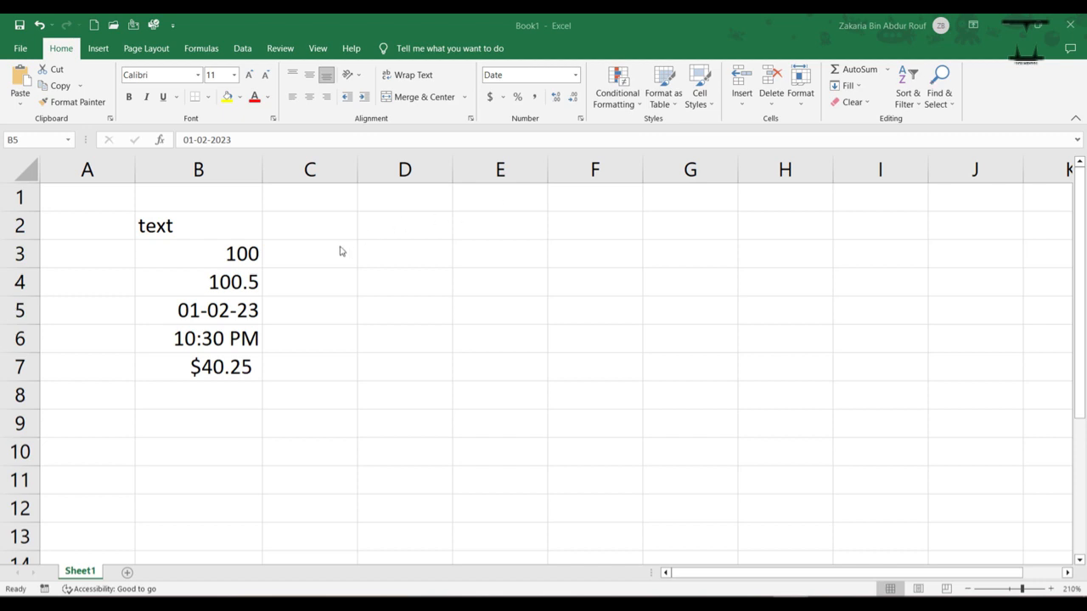
left_click(372, 249)
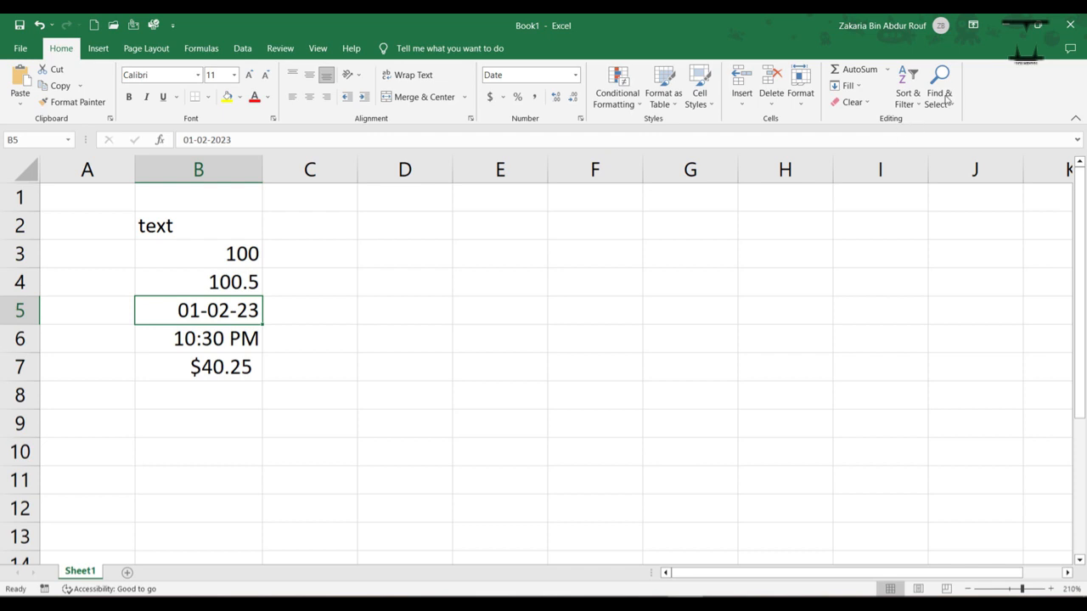
Step: Enter the letter A in cell D3
left_click(380, 254)
left_click(397, 253)
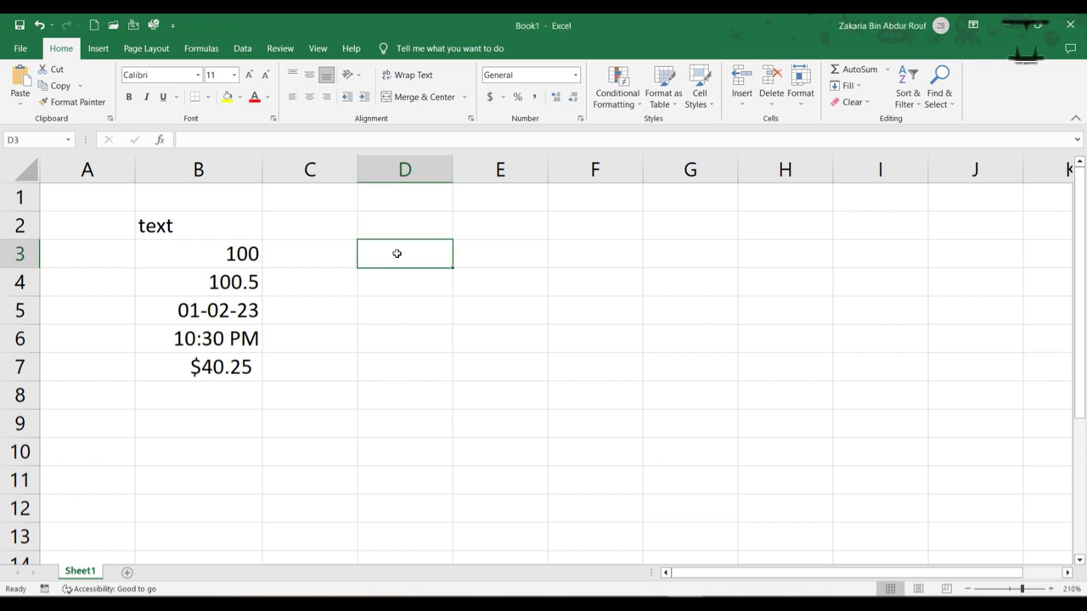
double_click(396, 254)
type("A")
key("Return")
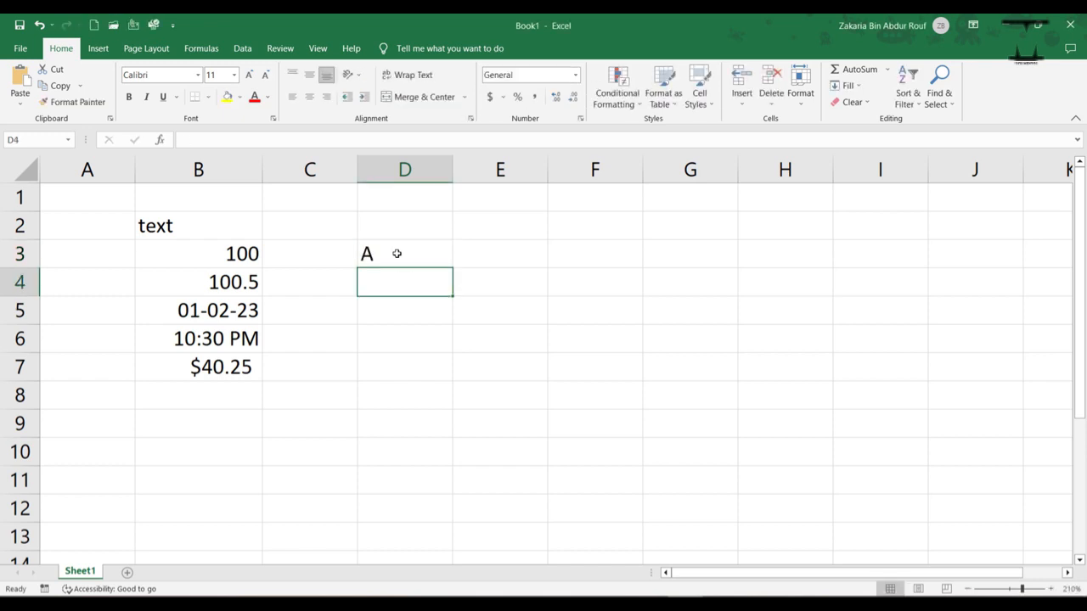
Step: Enter the letters B, C and D in cells D4 through D6
key("F2")
type("B")
key("Return")
key("F2")
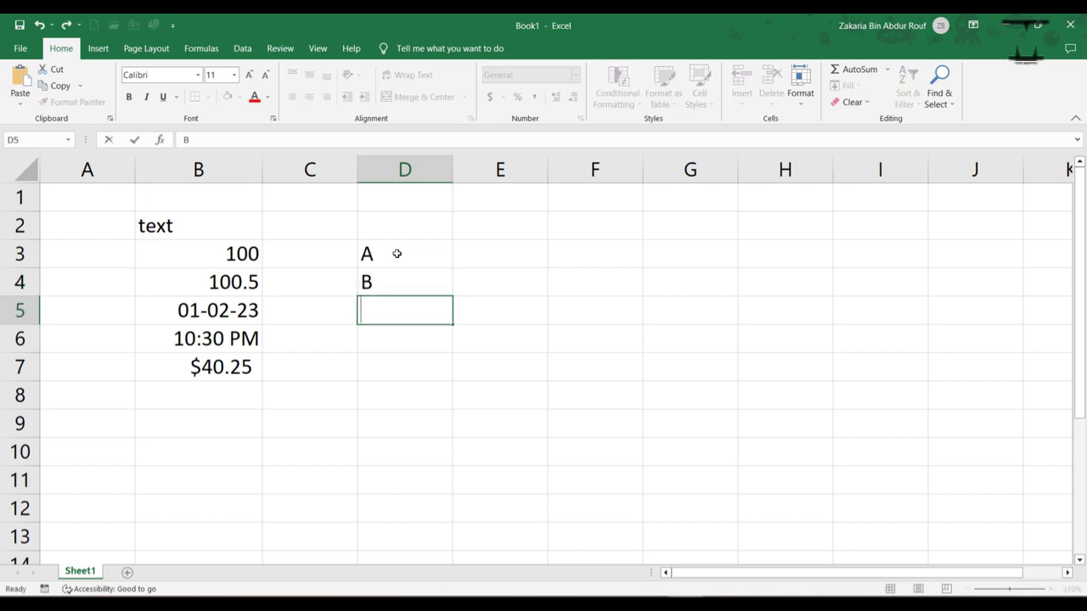
type("C")
key("Return")
type("D")
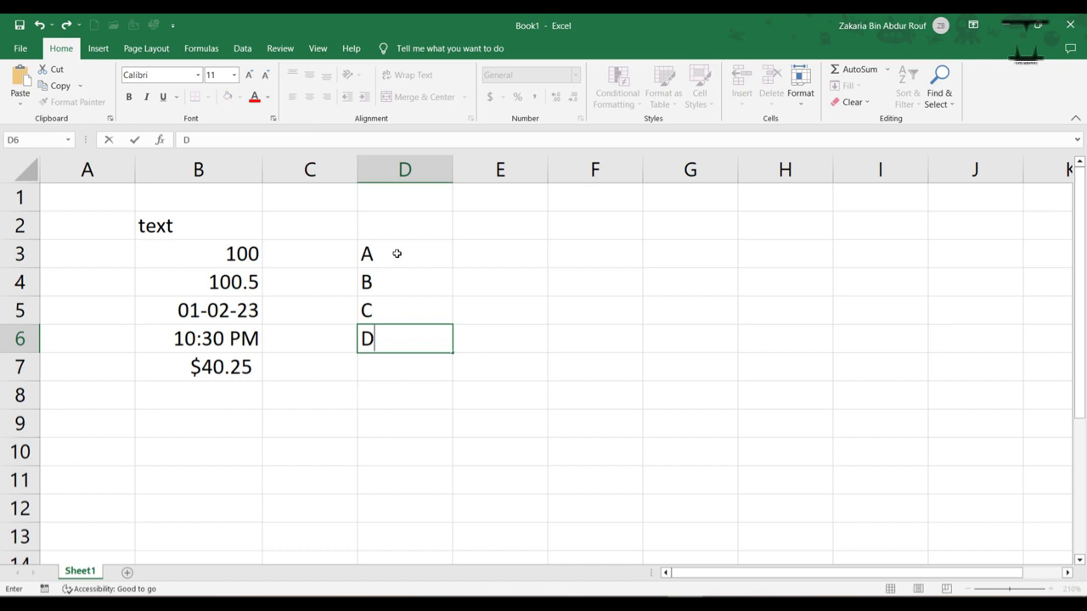
Step: Edit cell D3 directly in the cell, replacing A with R
left_click(396, 253)
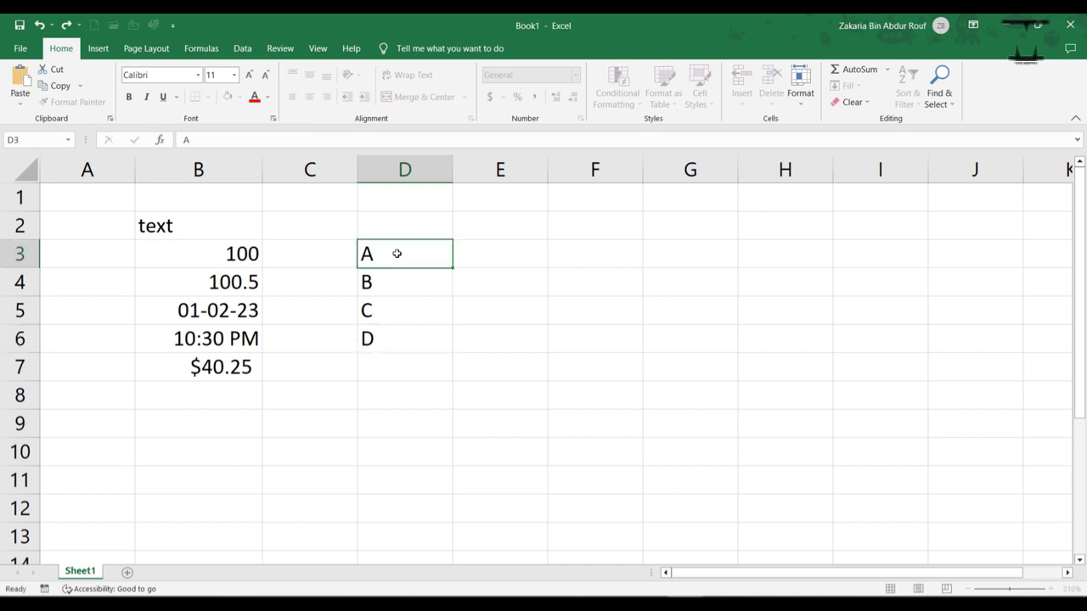
double_click(396, 254)
key("BackSpace")
type("r")
key("BackSpace")
type("R")
key("ctrl+Return")
key("Down")
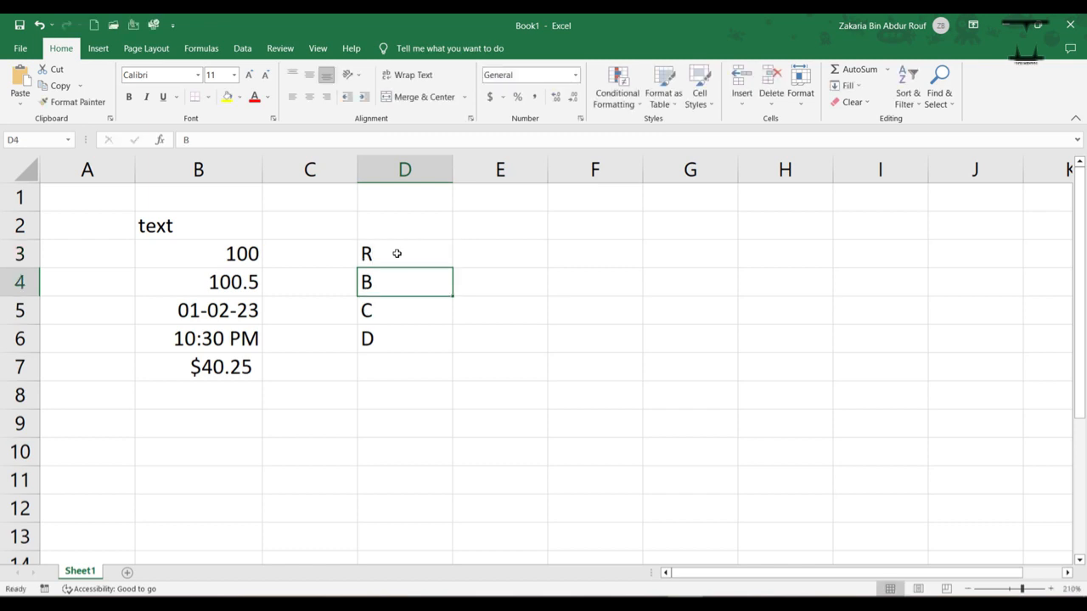
Step: Edit cell D5 through the formula bar, replacing C with Z
left_click(385, 307)
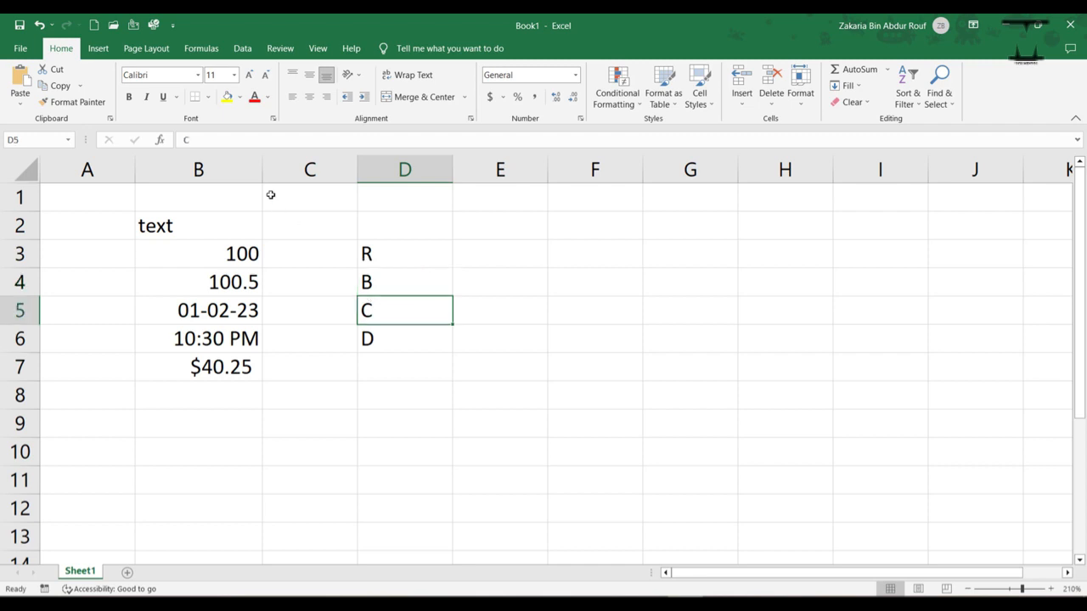
left_click(196, 137)
key("BackSpace")
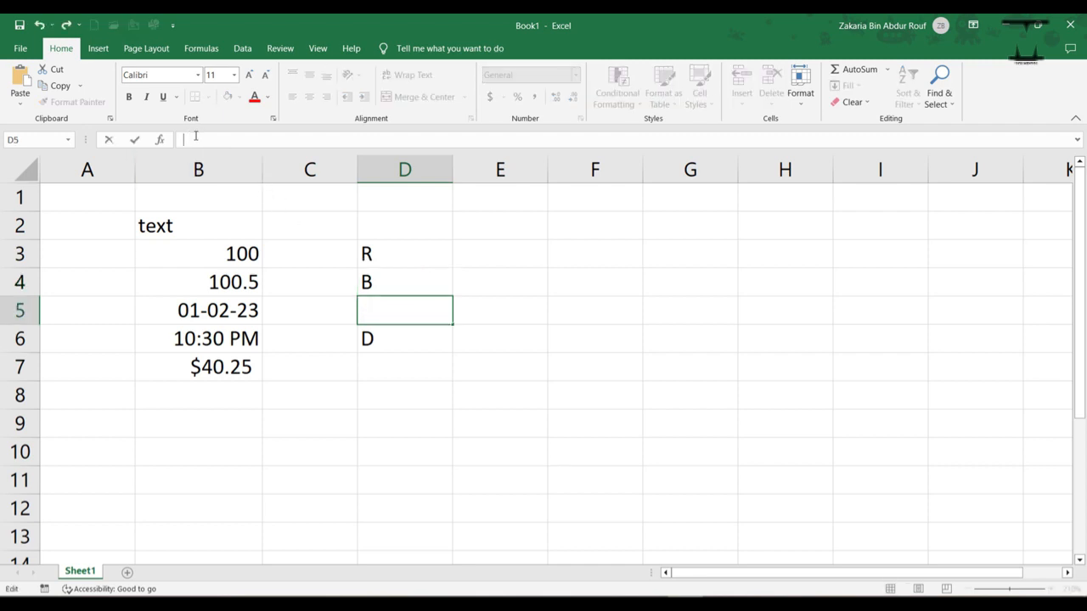
type("d")
key("BackSpace")
type("Z")
key("ctrl+Return")
key("Down")
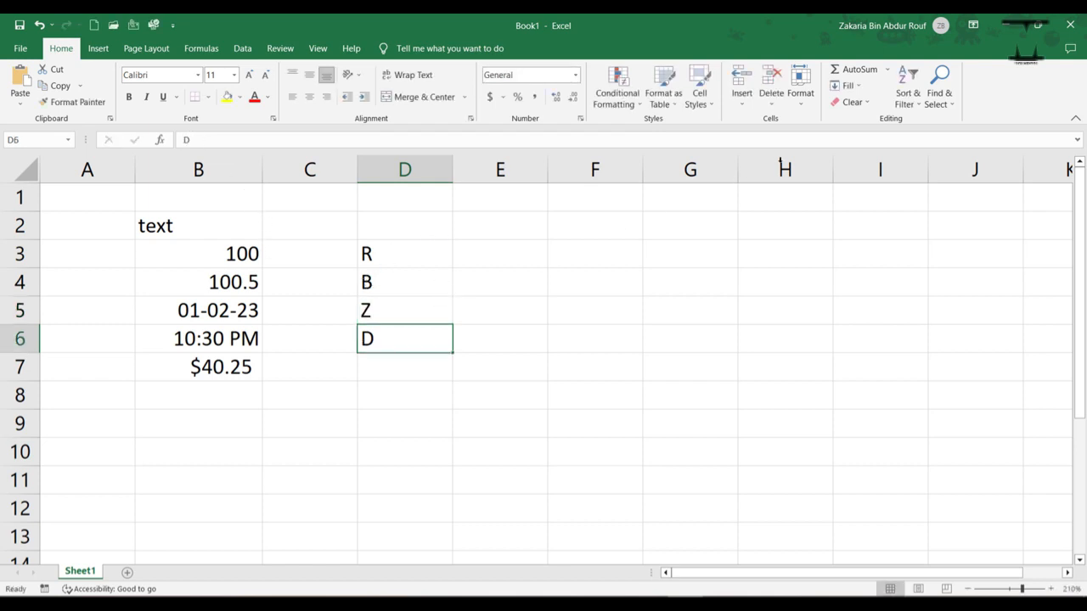
key("alt+Tab")
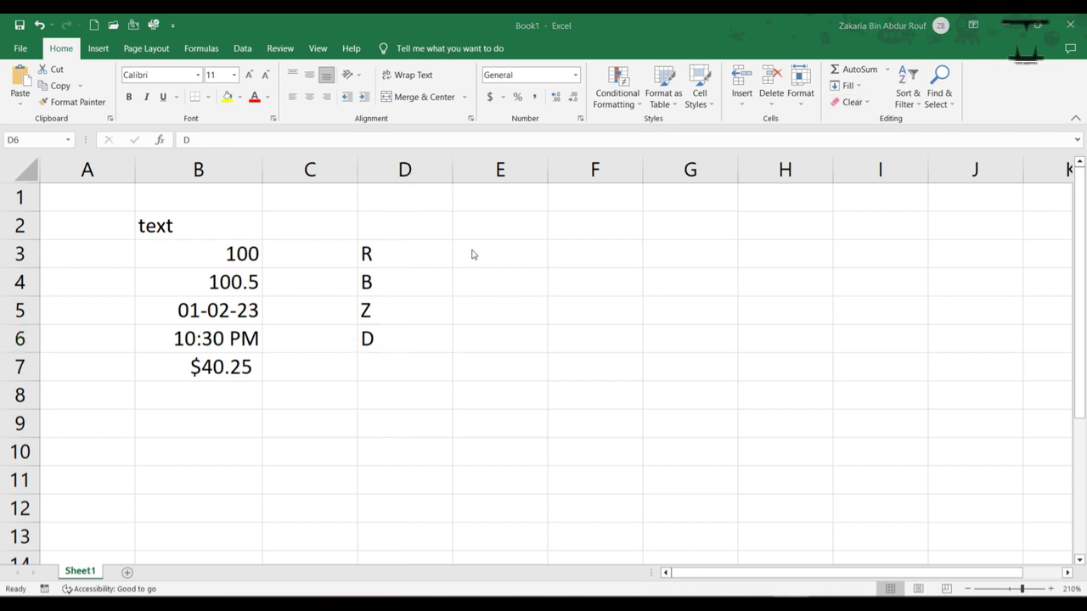
key("alt+Tab")
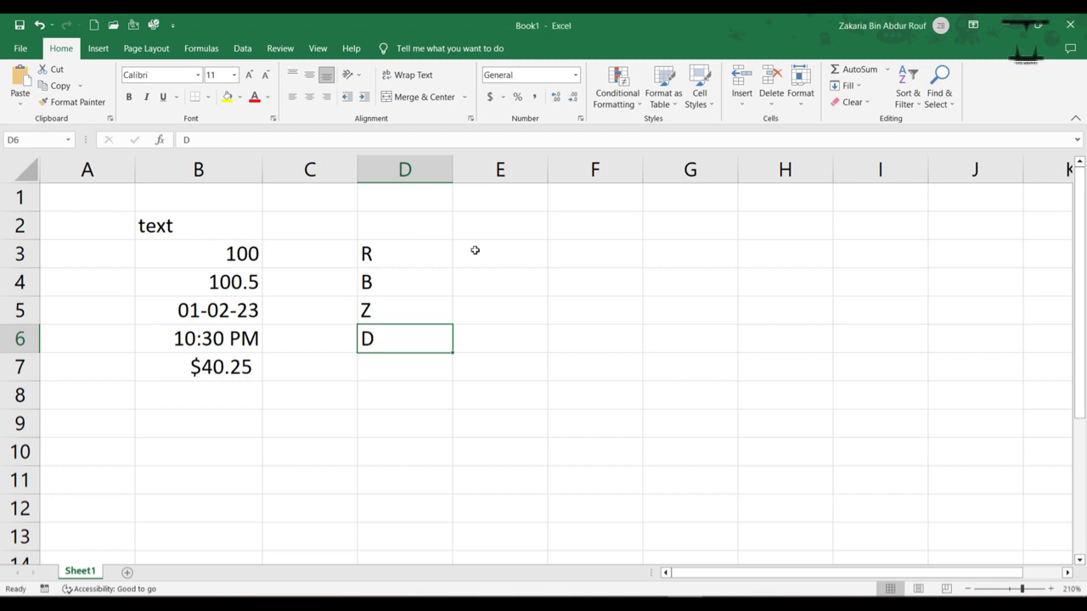
left_click(475, 250)
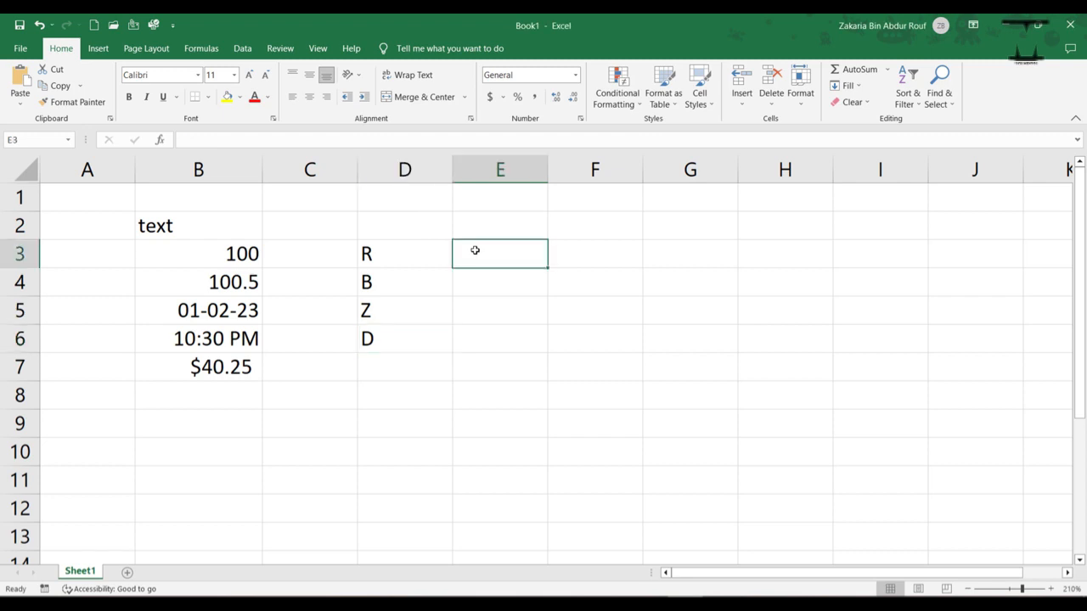
Step: Enter "This is a Text" in cell E3 and, on a second line within the same cell, "This is a second line"
type("This is ")
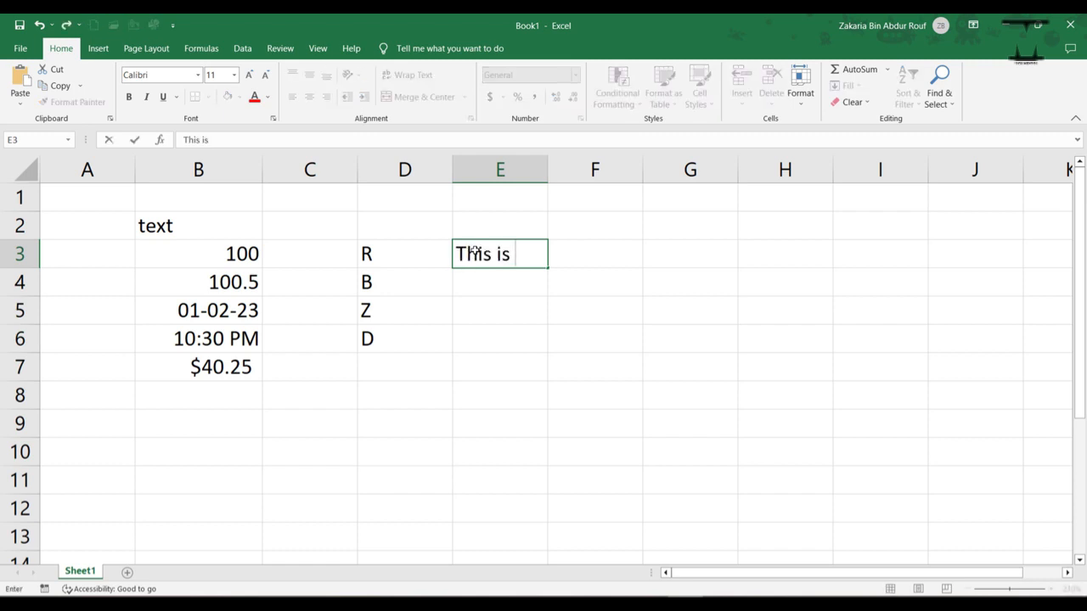
type("a Text")
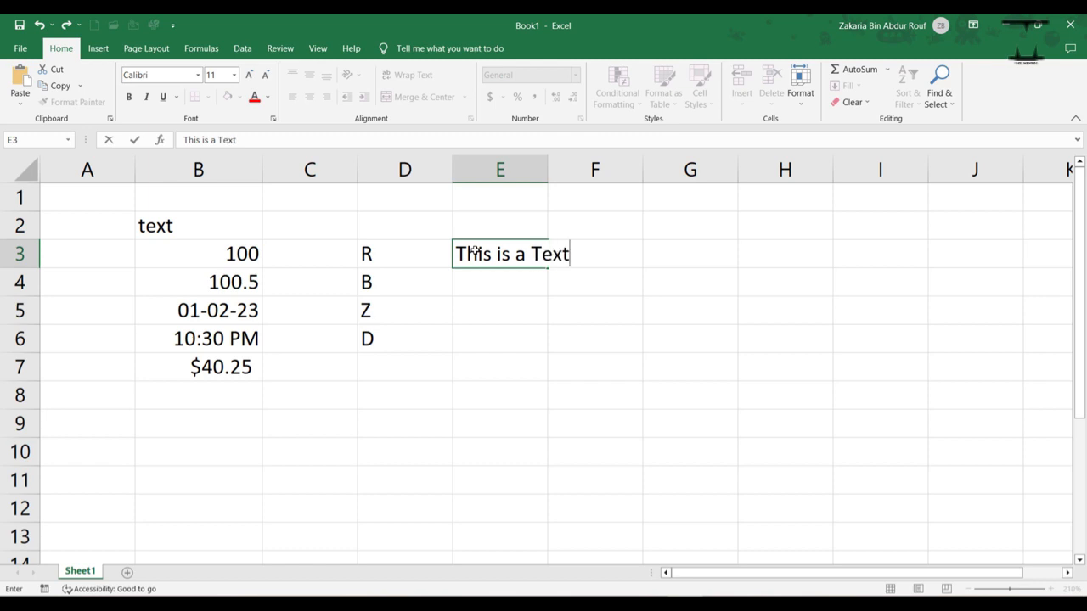
key("alt+Return")
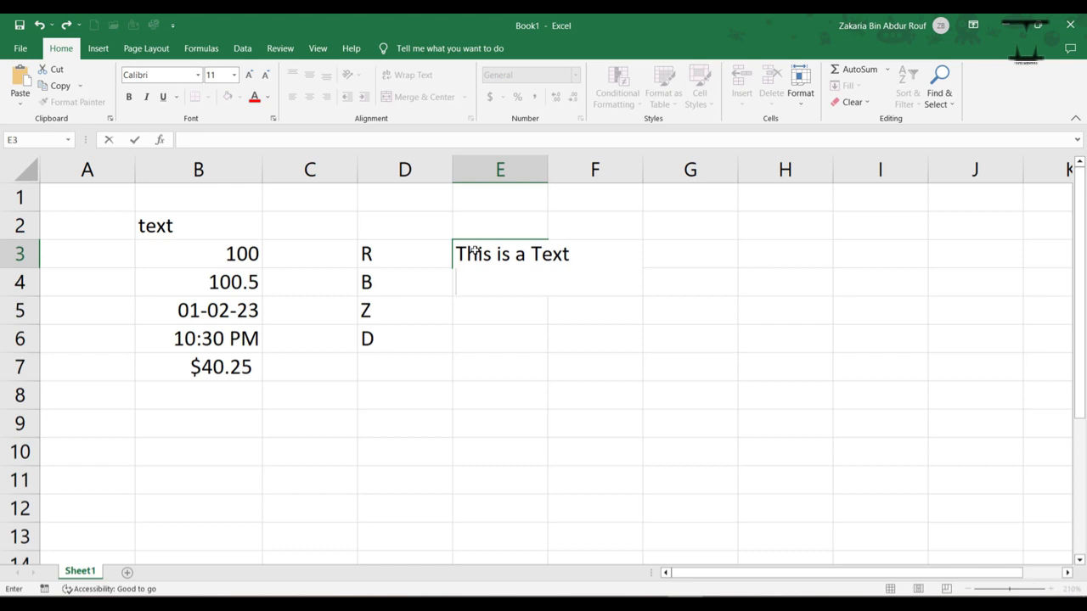
type("This is a second line")
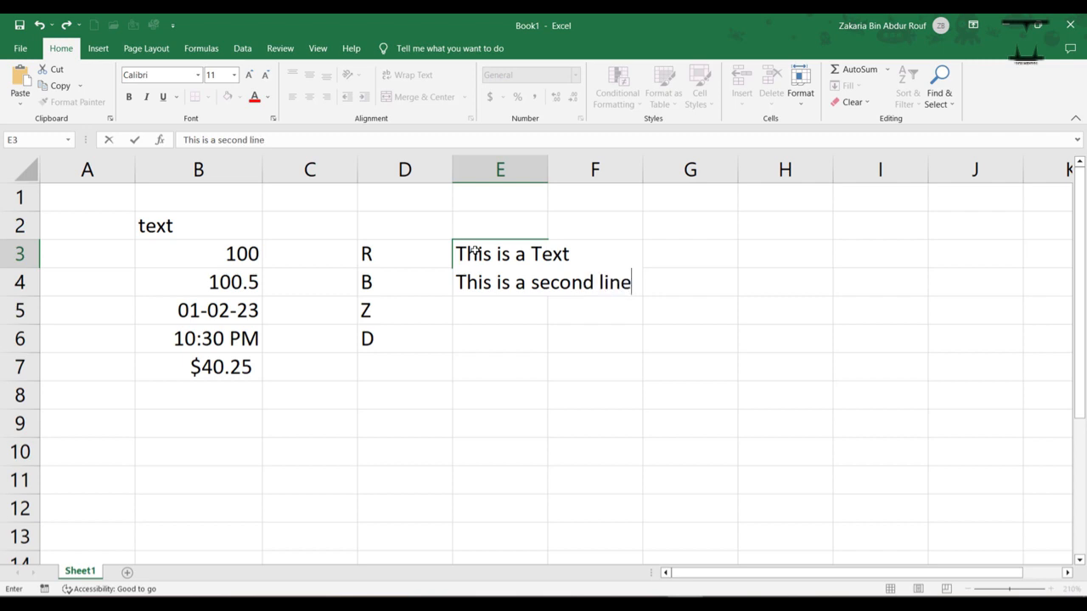
key("ctrl+Return")
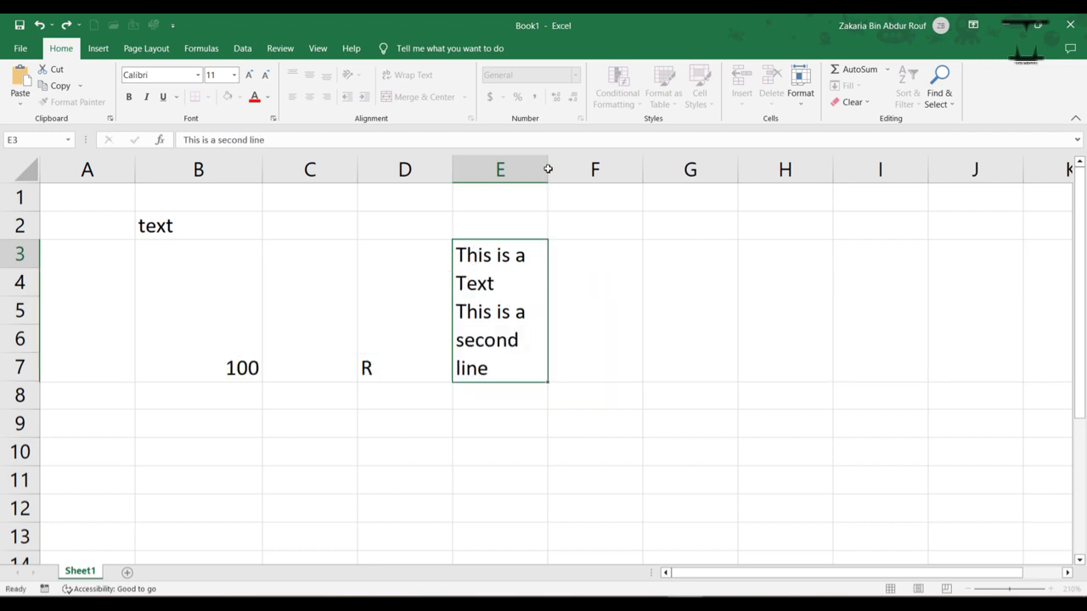
Step: Widen column E so the two-line text in cell E3 fits on each line
key("Return")
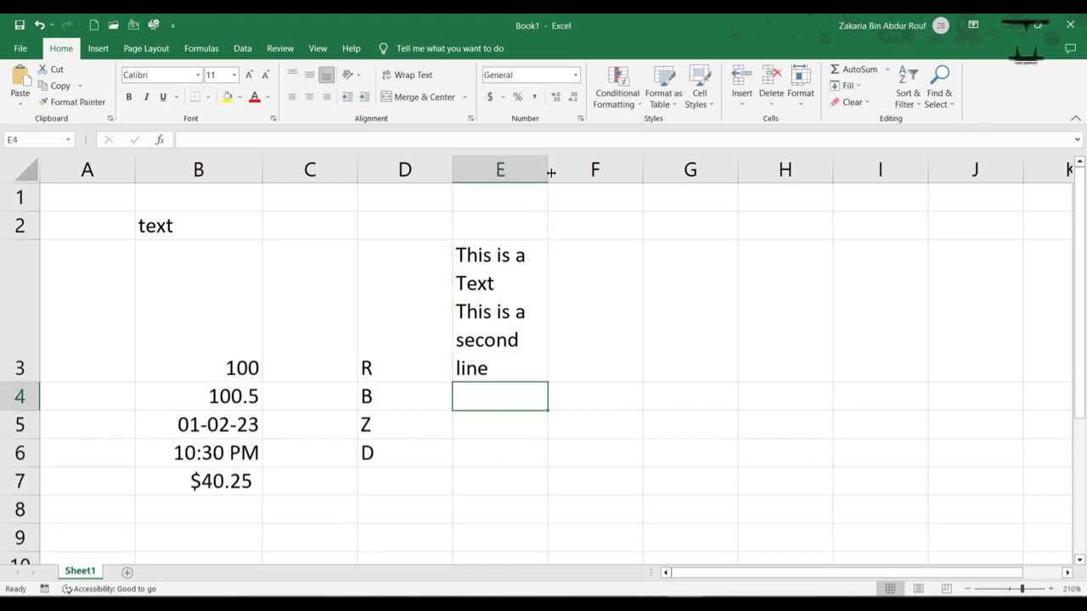
left_click_drag(550, 169, 723, 179)
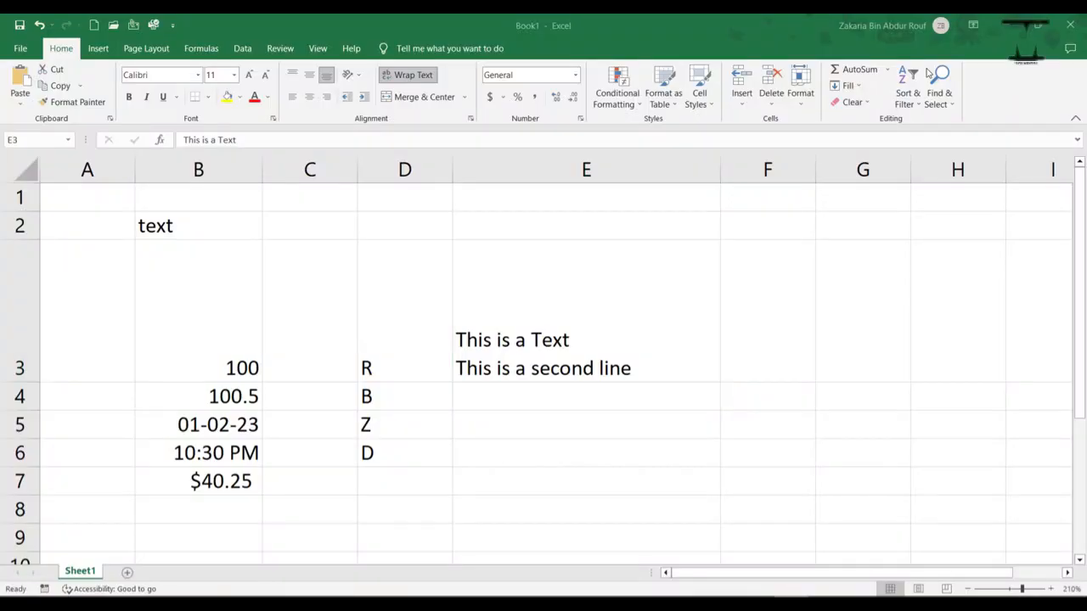
left_click(528, 338)
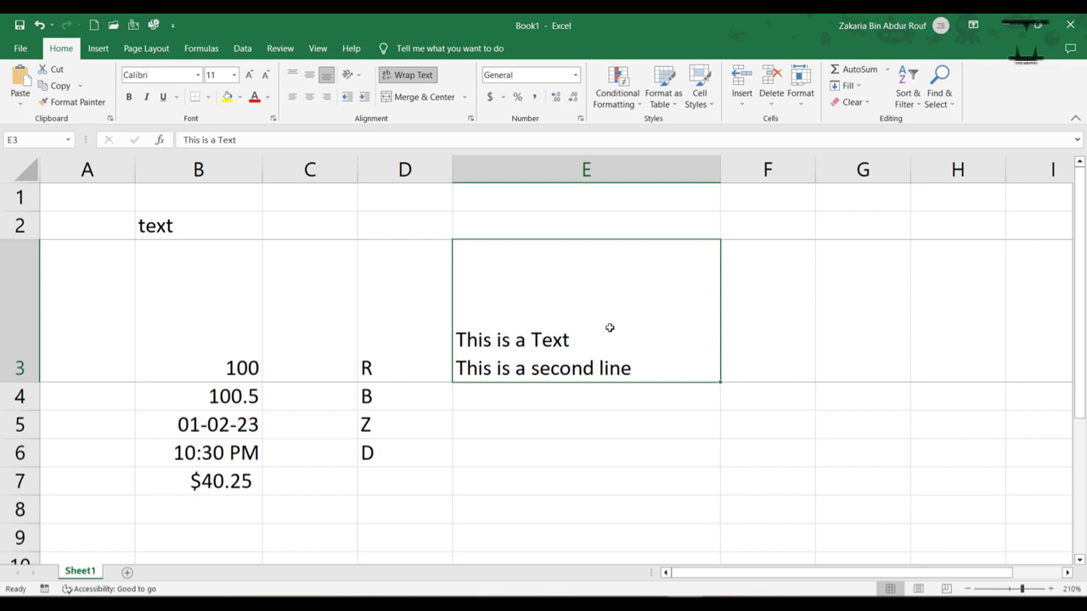
Step: Undo the last two actions to shrink row 3's height back around the text
key("ctrl+z")
key("ctrl+z")
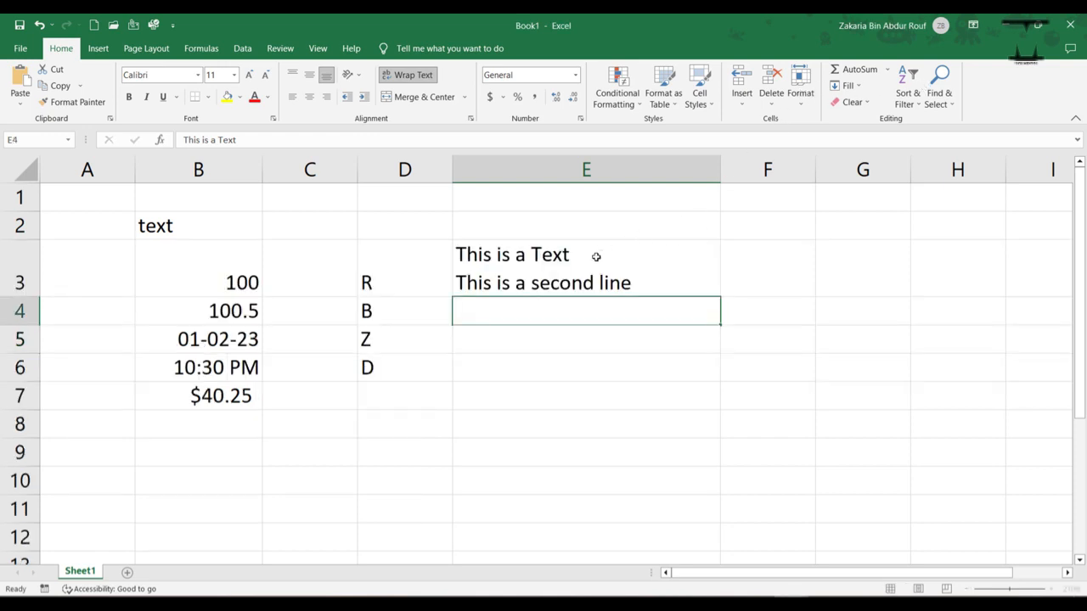
key("F2")
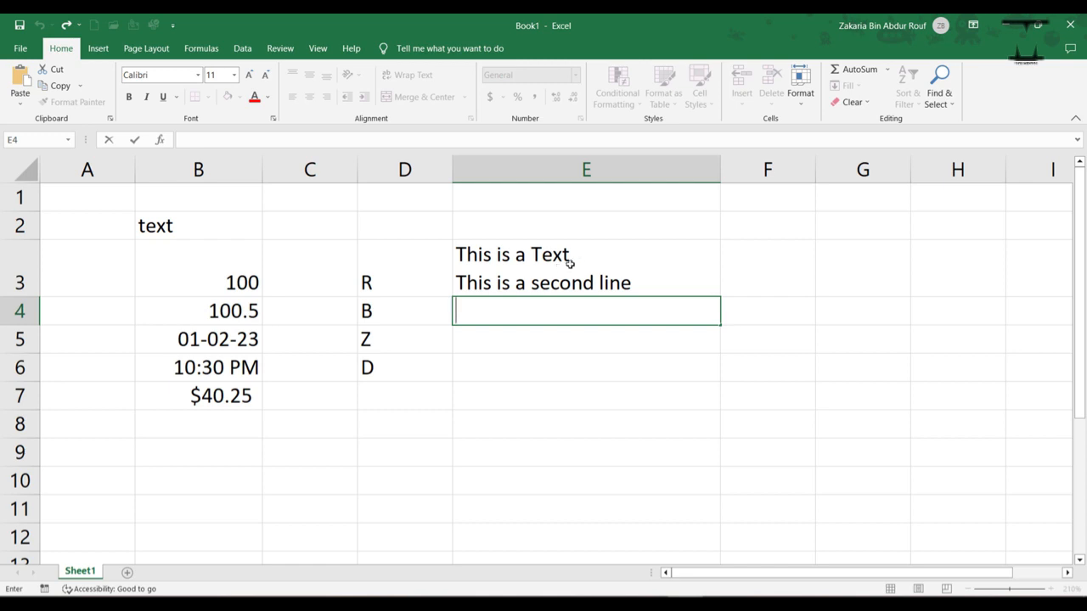
left_click(569, 263)
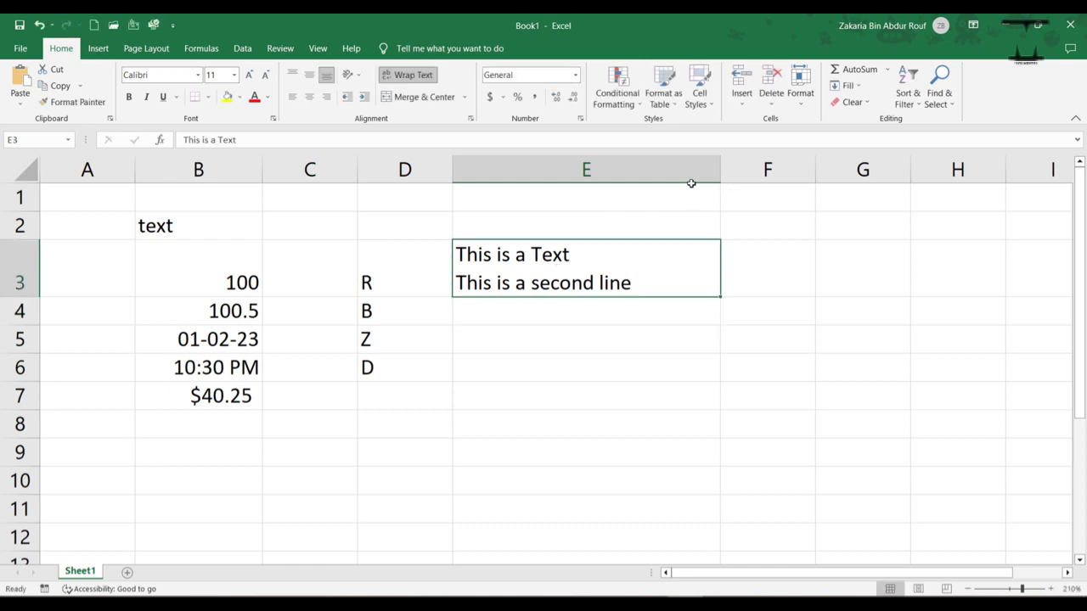
key("alt+Tab")
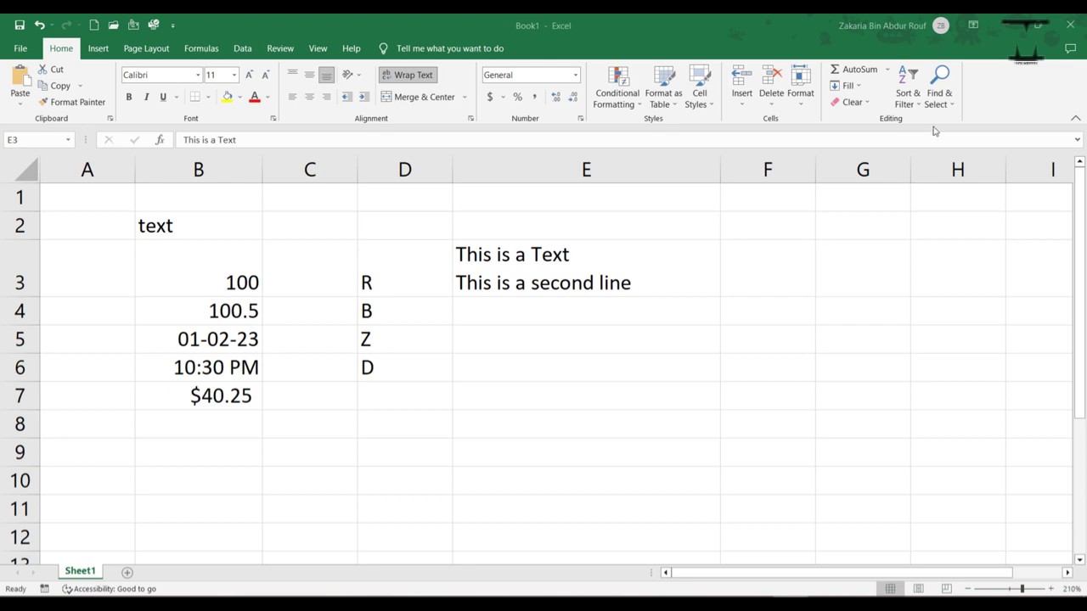
left_click(496, 344)
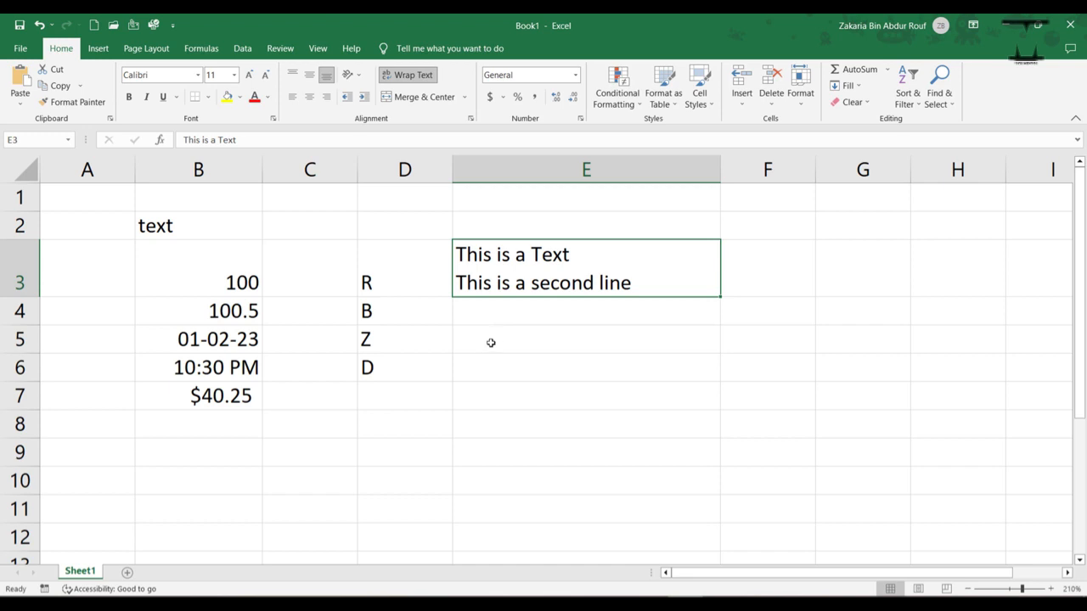
Step: Enter the date 27-12-2023 in cell E5
left_click(490, 342)
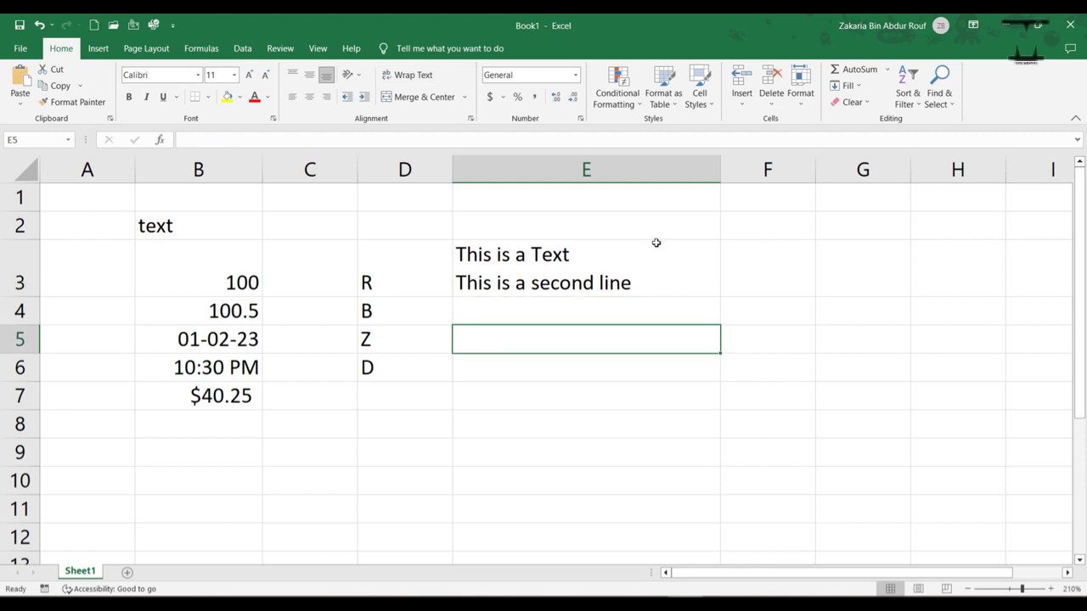
key("F2")
type("27-12-2023")
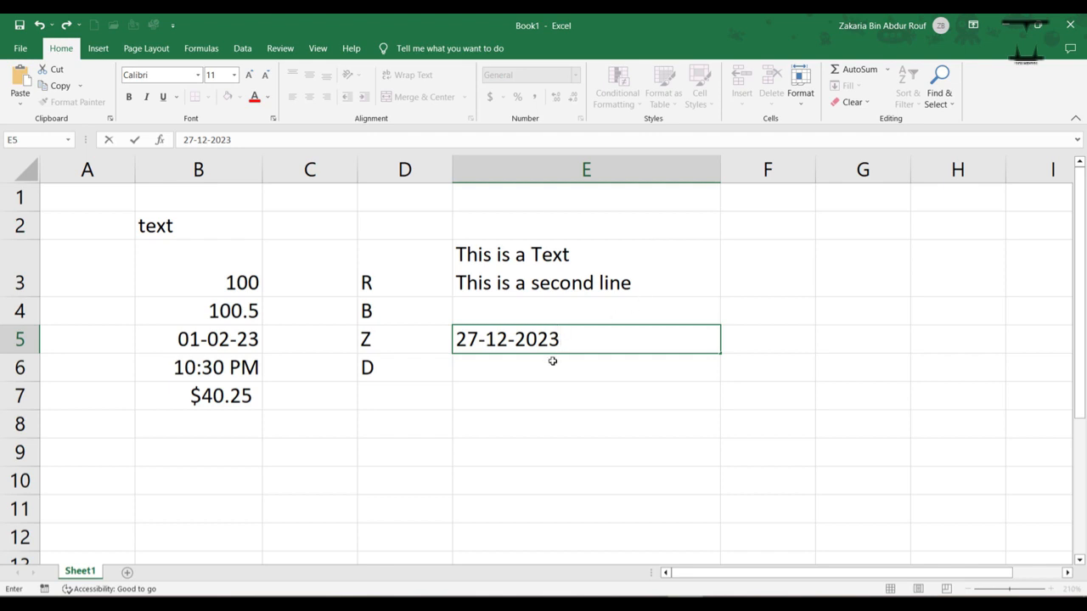
key("Return")
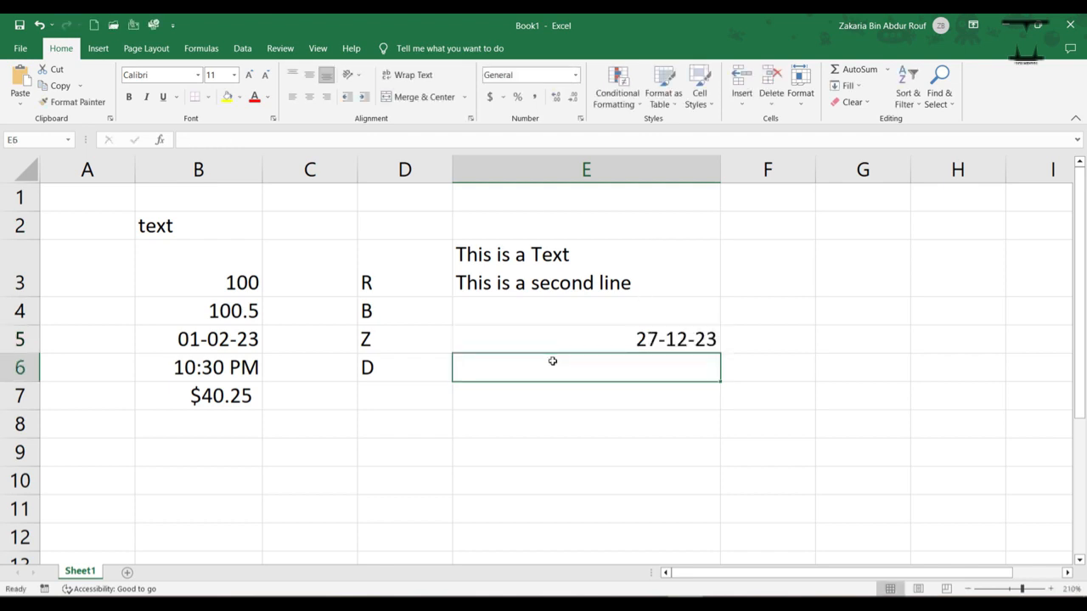
Step: Insert the current time into cell E6 with the time shortcut and confirm it
key("ctrl+shift+semicolon")
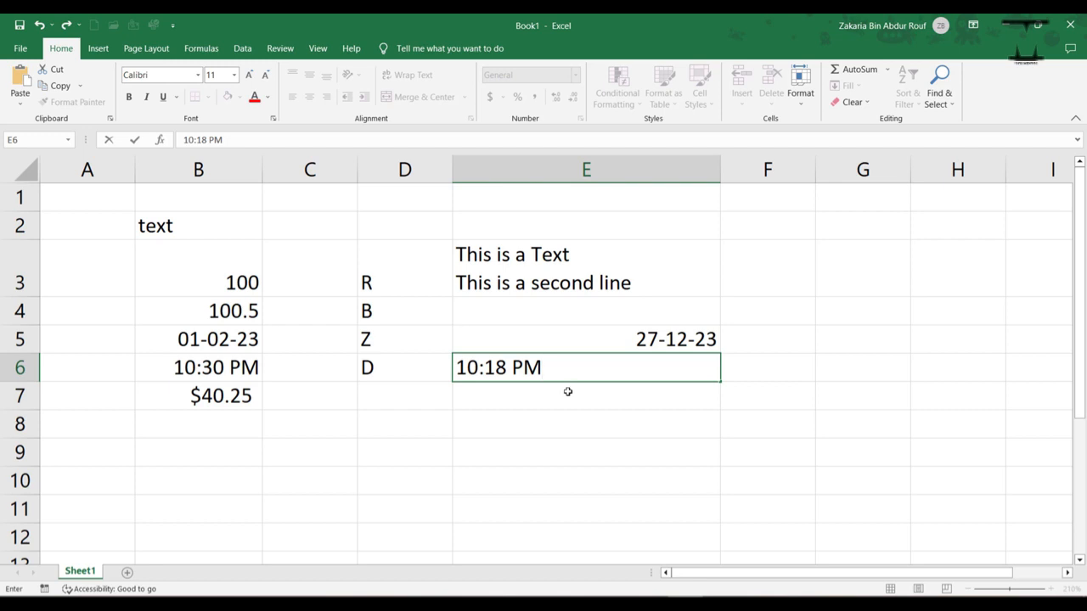
key("Return")
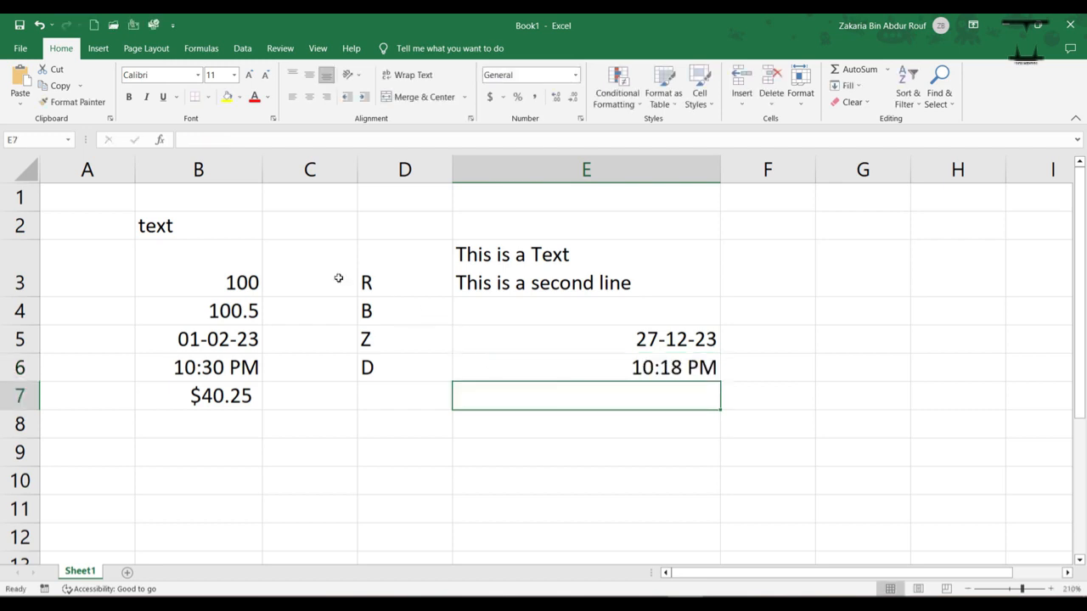
Step: Copy cell B3 and paste its value into cell C3
left_click(220, 277)
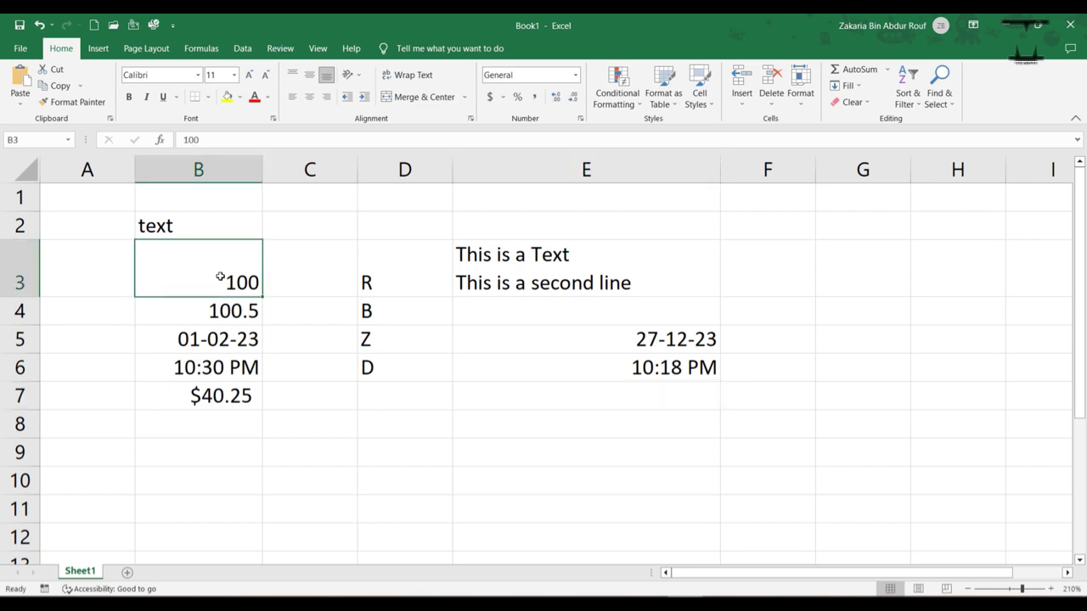
right_click(220, 277)
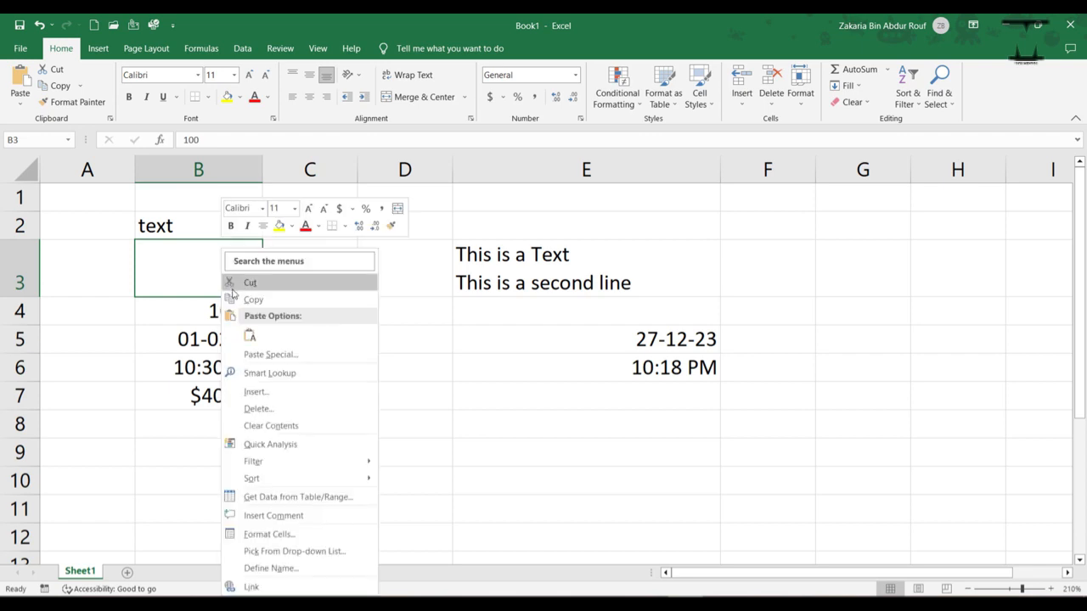
left_click(239, 300)
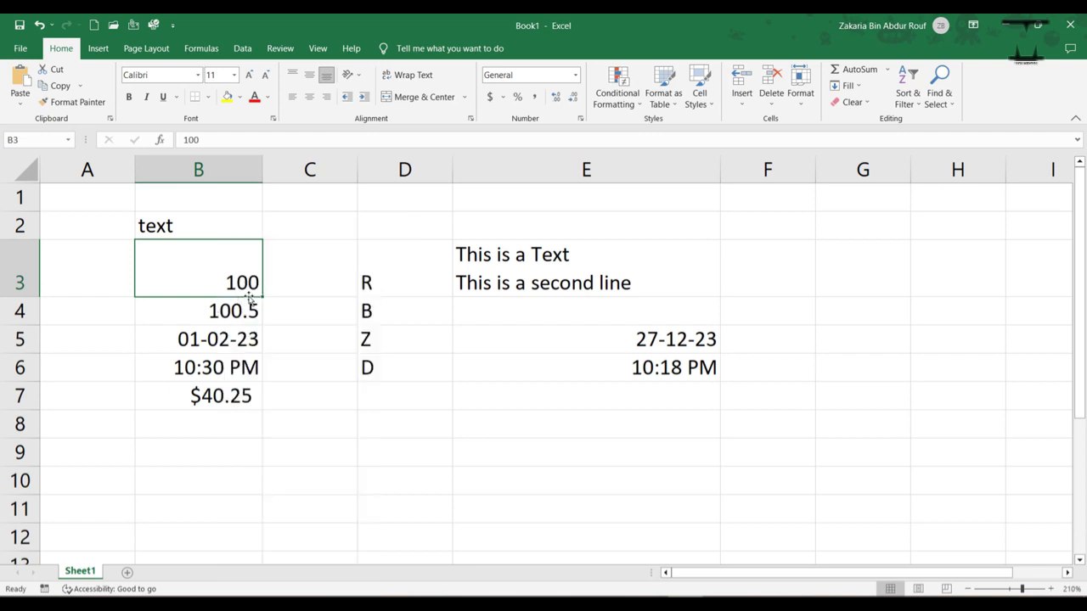
right_click(311, 283)
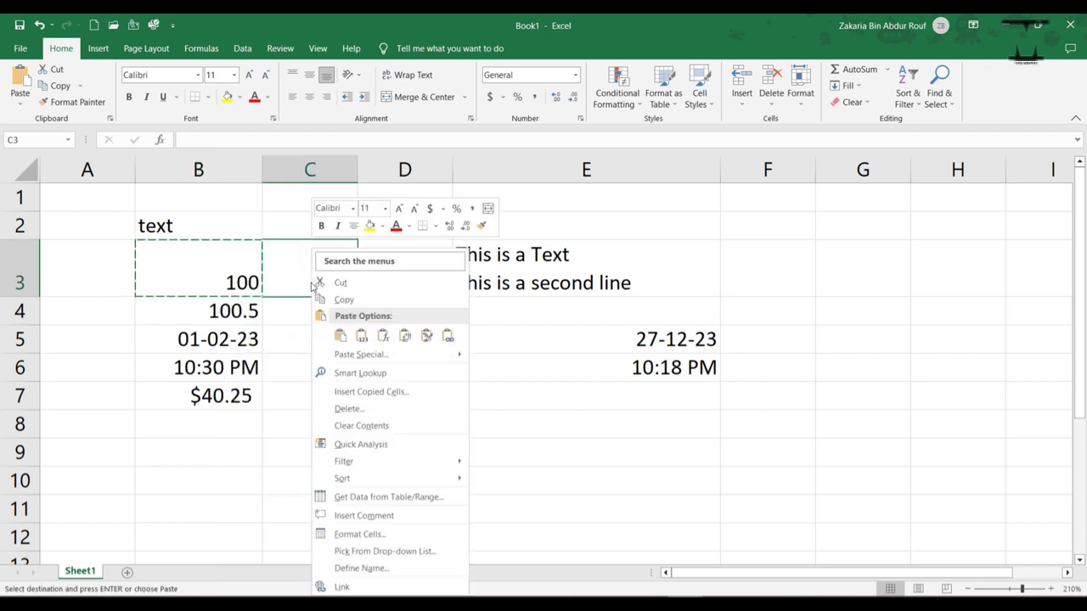
left_click(339, 338)
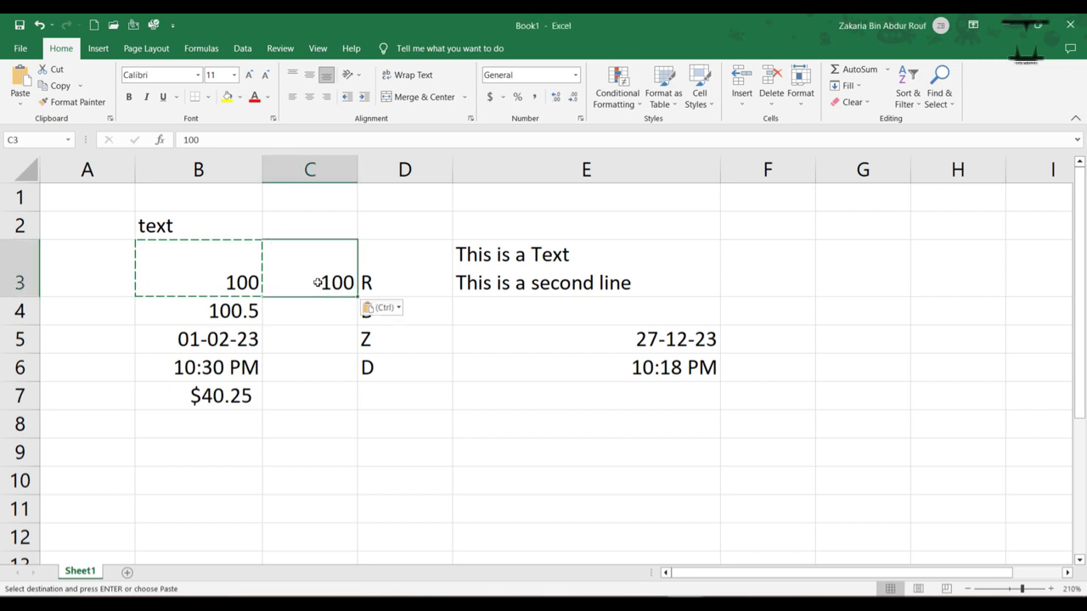
Step: Cut cell C3 and paste it into cell C5
right_click(316, 283)
left_click(330, 282)
left_click(303, 330)
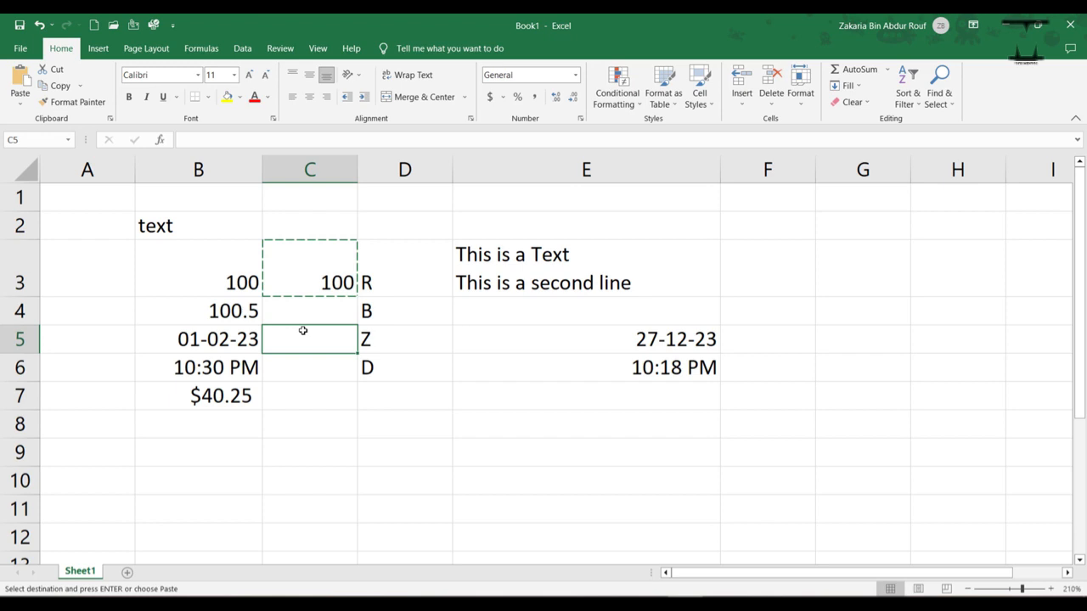
right_click(303, 330)
key("Escape")
key("ctrl+v")
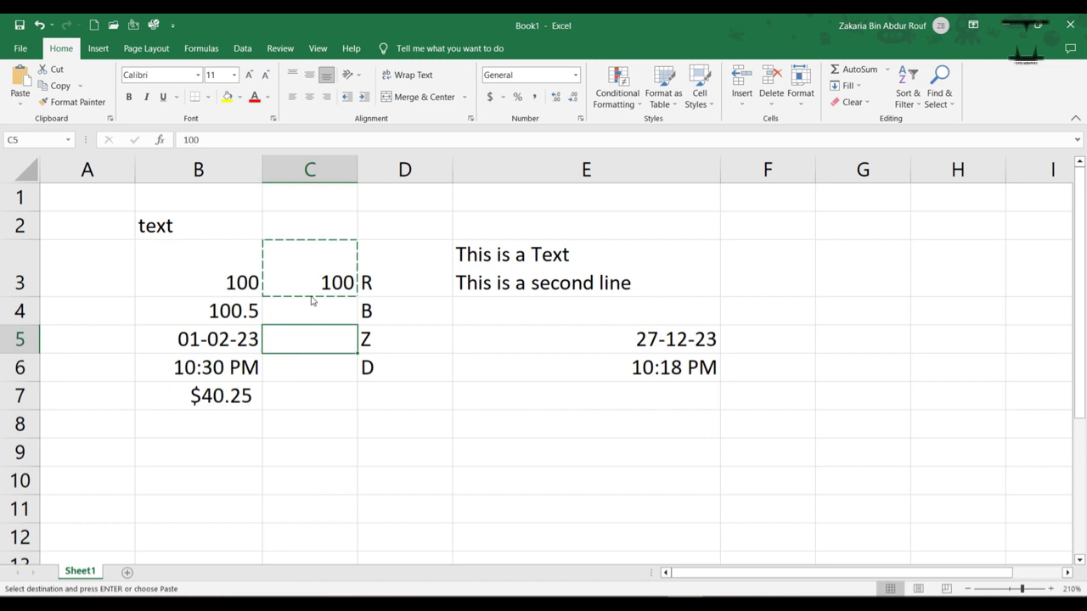